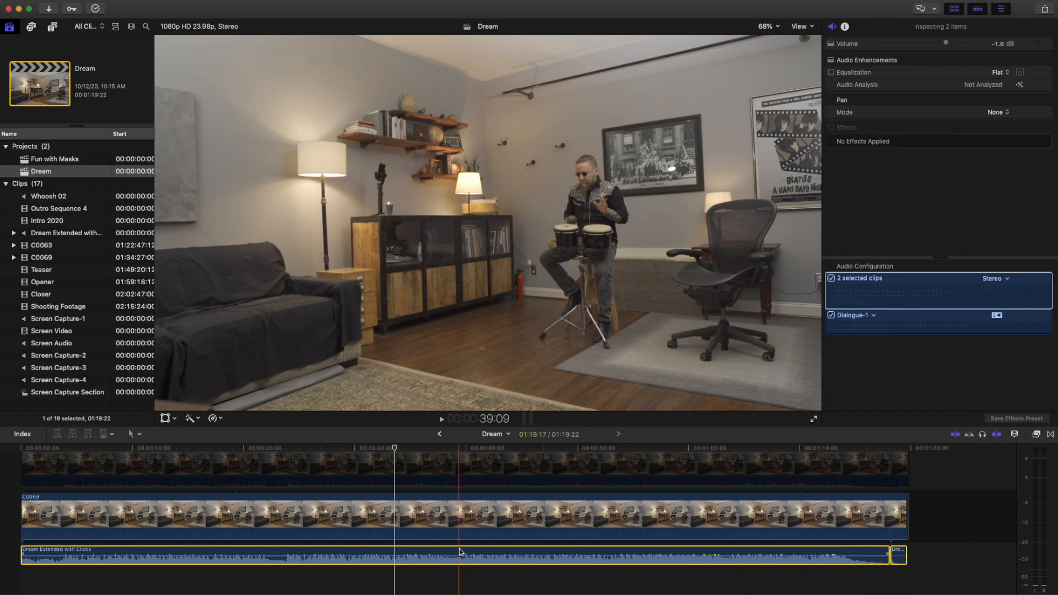
# - Try raising the bongo clip C0069's volume to 12 dB, and return its audio to silence
pyautogui.click(429, 536)
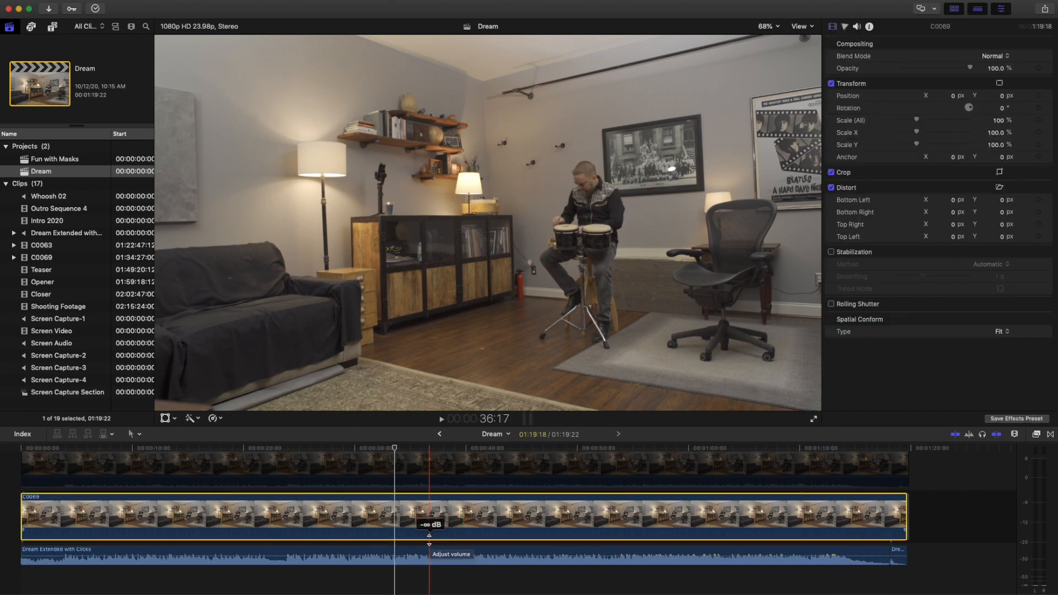
pyautogui.moveTo(429, 540); pyautogui.dragTo(429, 529)
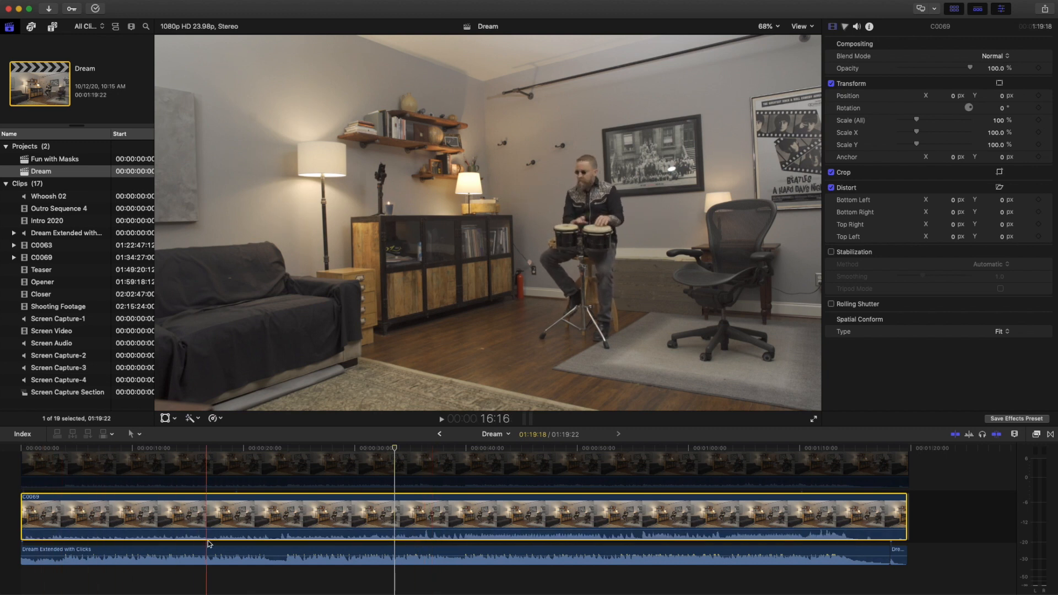
pyautogui.moveTo(269, 531)
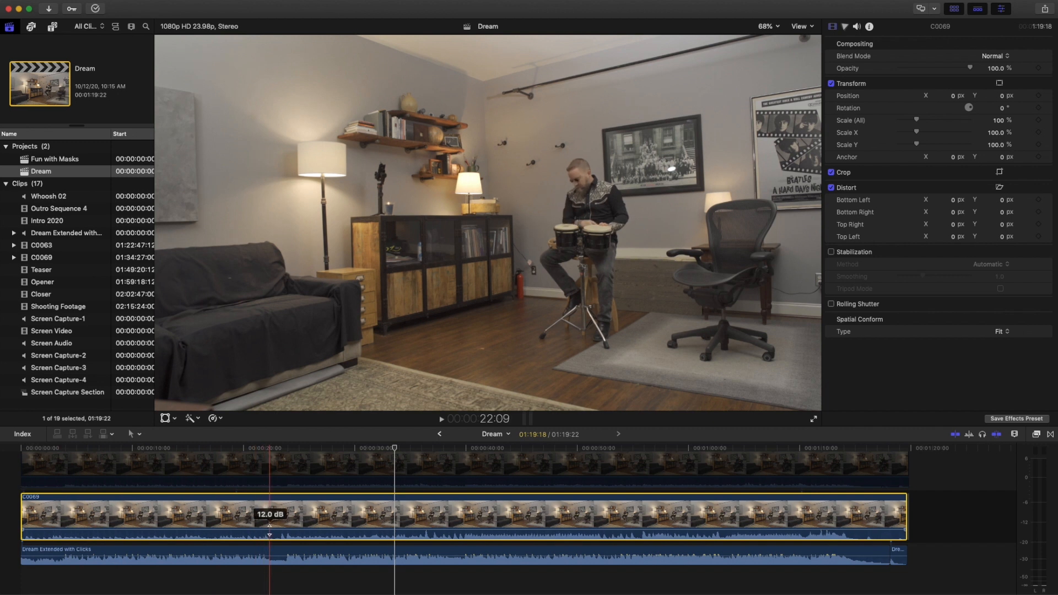
pyautogui.moveTo(270, 530); pyautogui.dragTo(269, 548)
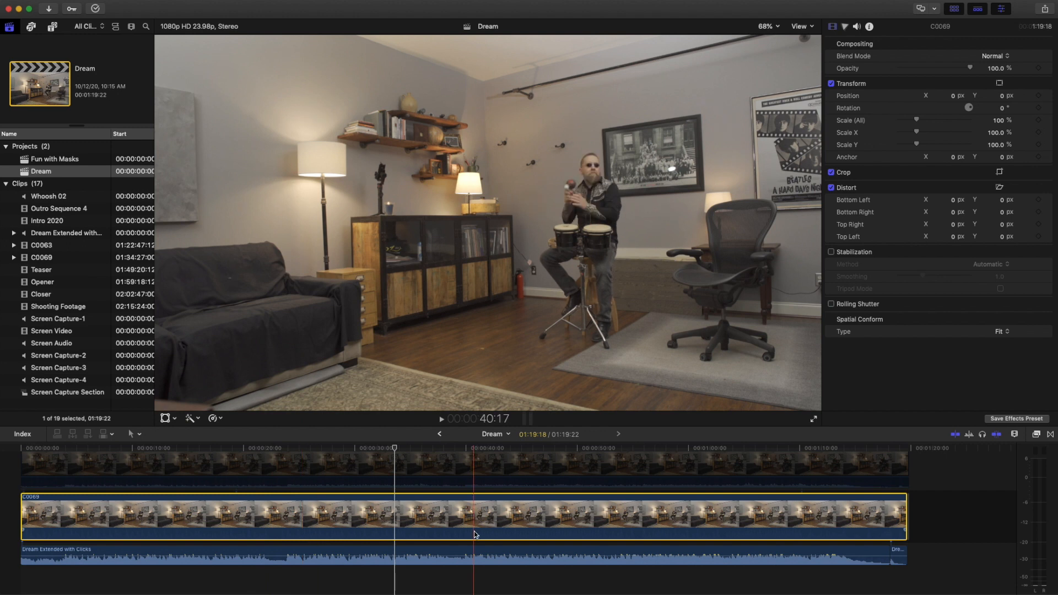
# - With the playhead near the 40-second mark, enable the bass clip C0063 and disable the bongo clip C0069 beneath it
pyautogui.moveTo(396, 449); pyautogui.dragTo(469, 449)
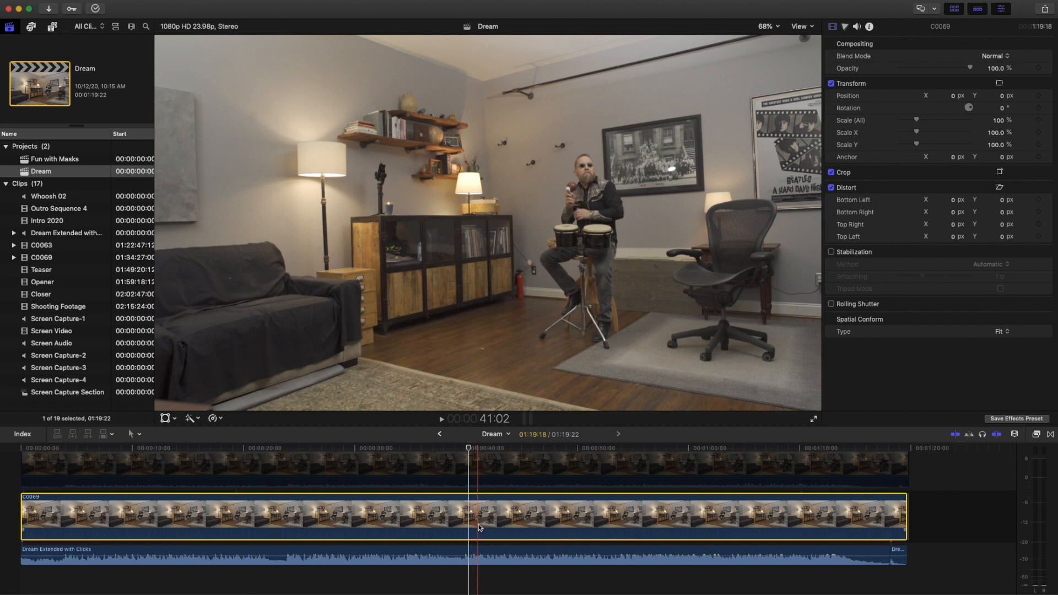
pyautogui.scroll(2, 482, 518)
pyautogui.click(488, 506)
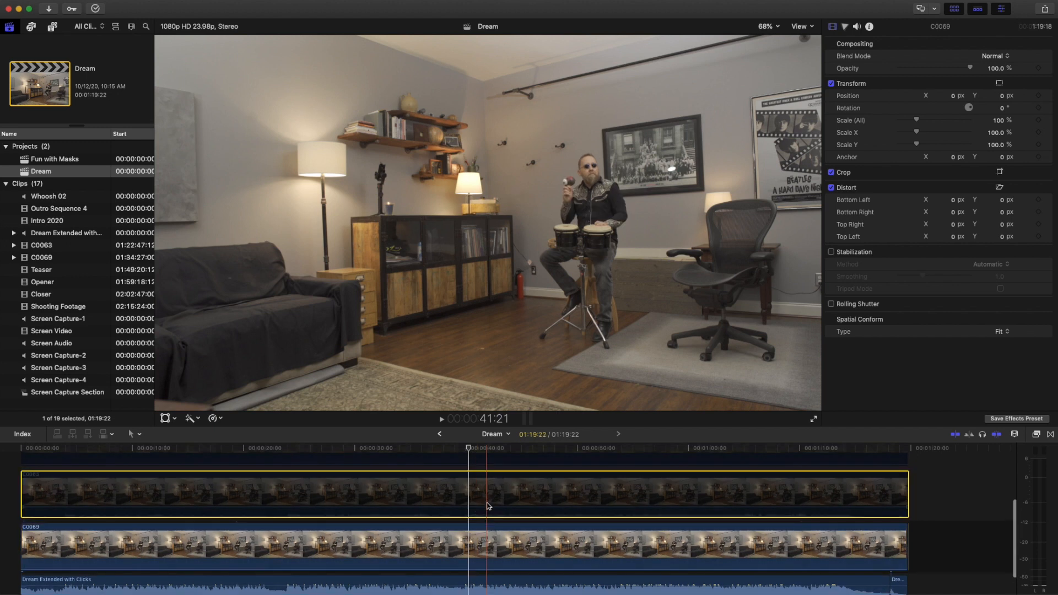
pyautogui.press('v')
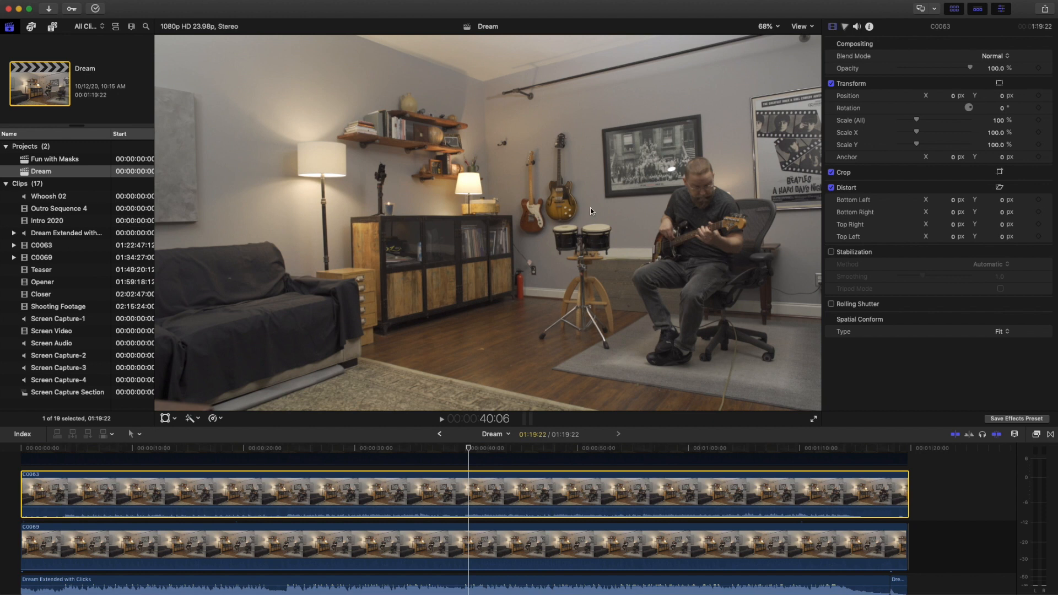
pyautogui.click(516, 550)
pyautogui.press('v')
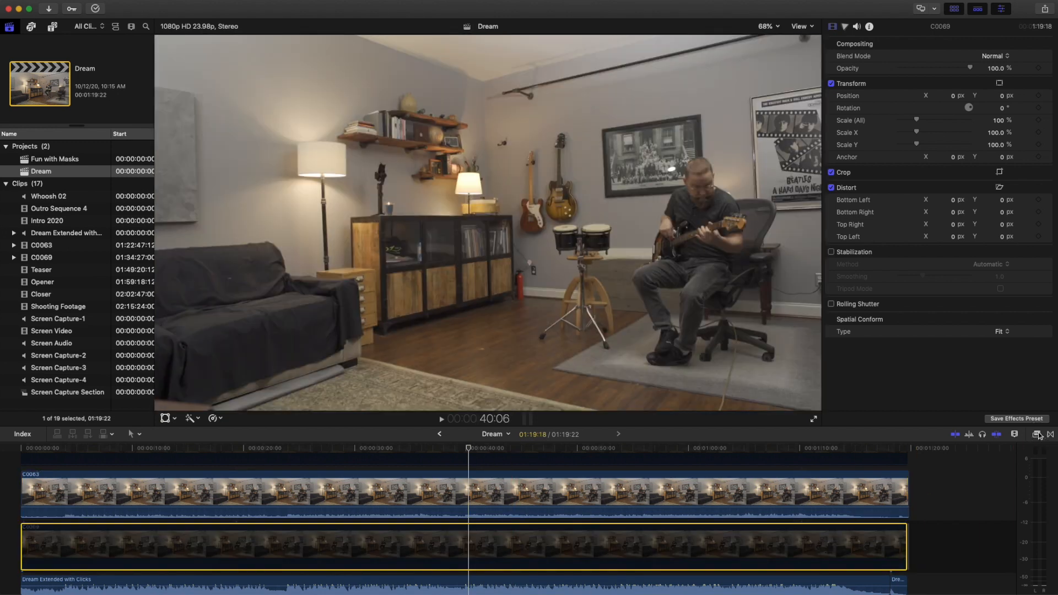
# - Search the effects for "mask" and apply Shape Mask to the bass clip C0063
pyautogui.click(1037, 435)
pyautogui.click(871, 588)
pyautogui.write('mask')
pyautogui.moveTo(986, 534); pyautogui.dragTo(541, 502)
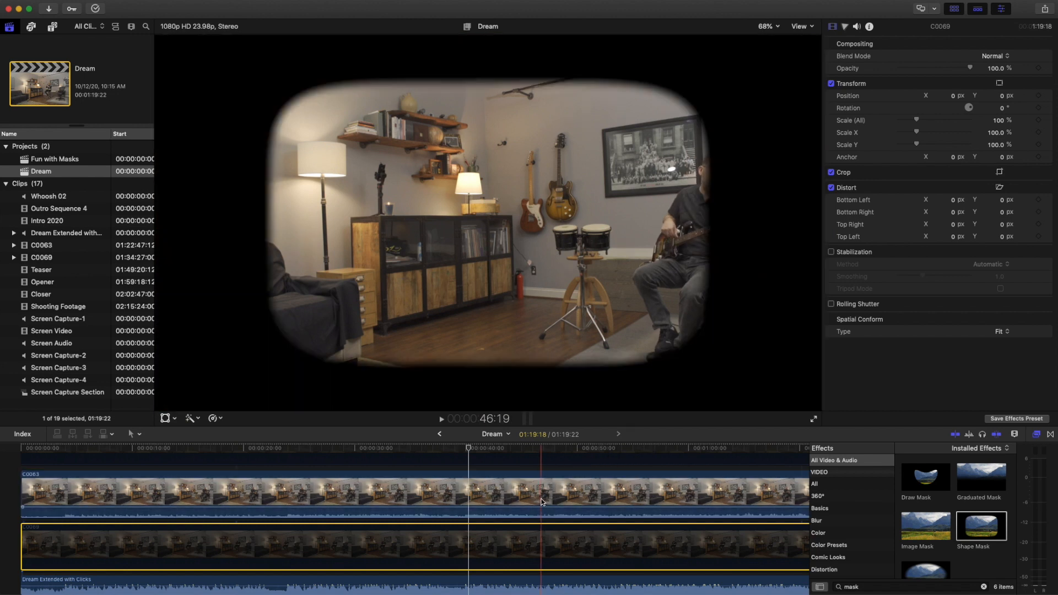
# - Shift the Shape Mask toward the bassist, narrow it to a radius of 750 and reduce its curvature to about 12.65%
pyautogui.click(485, 223)
pyautogui.moveTo(489, 226); pyautogui.dragTo(573, 247)
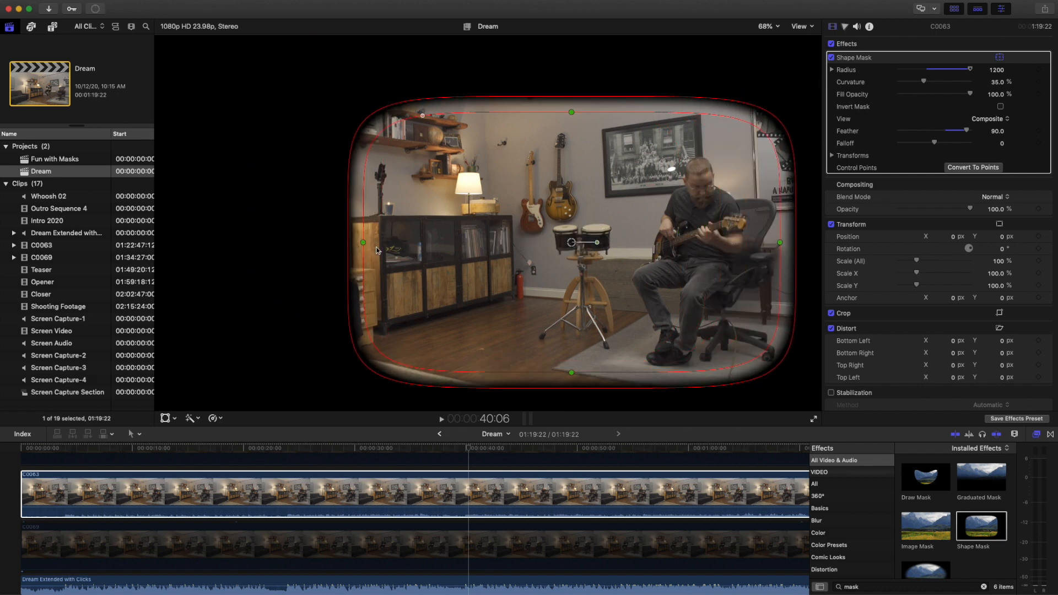
pyautogui.moveTo(363, 243); pyautogui.dragTo(478, 243)
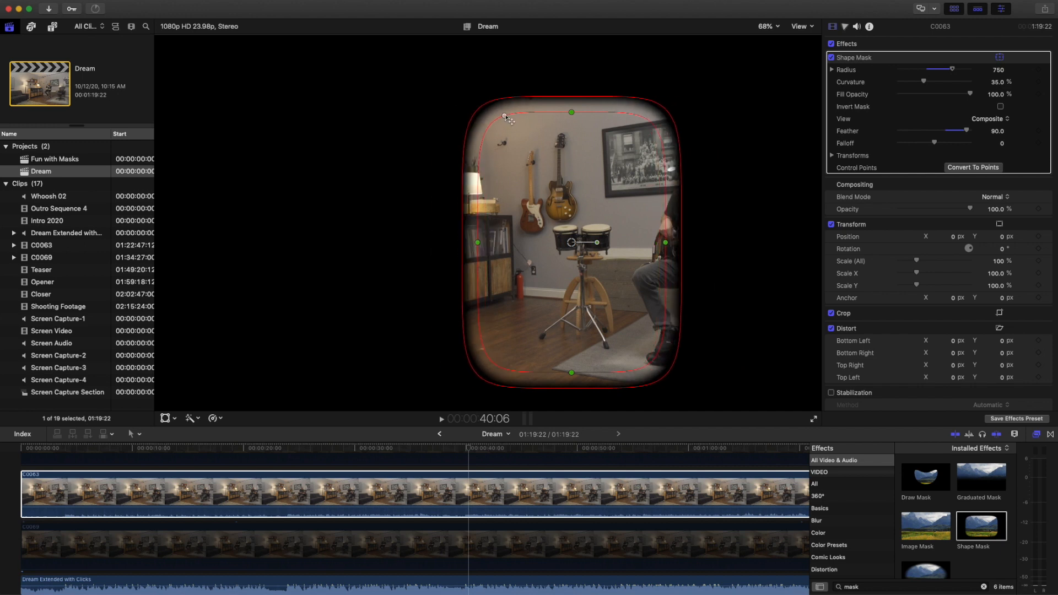
pyautogui.moveTo(504, 116)
pyautogui.mouseDown()
pyautogui.moveTo(452, 85)
pyautogui.moveTo(502, 126)
pyautogui.moveTo(489, 123)
pyautogui.mouseUp()
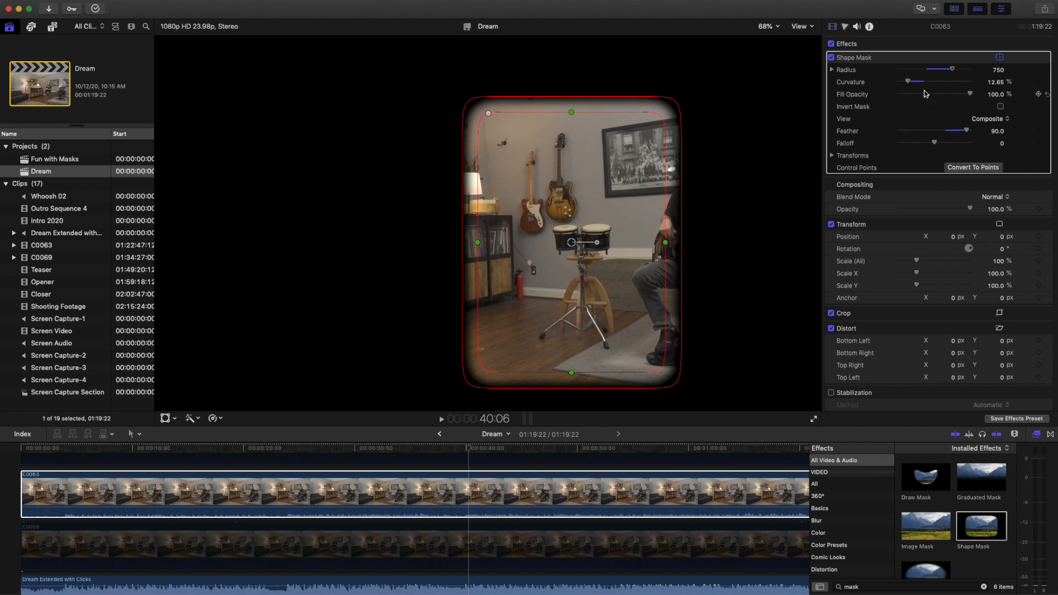
# - Position the Shape Mask over the seated bassist and his chair, shrinking its radius to about 654.67
pyautogui.moveTo(576, 246); pyautogui.dragTo(705, 248)
pyautogui.moveTo(701, 116); pyautogui.dragTo(701, 133)
pyautogui.moveTo(795, 246); pyautogui.dragTo(784, 247)
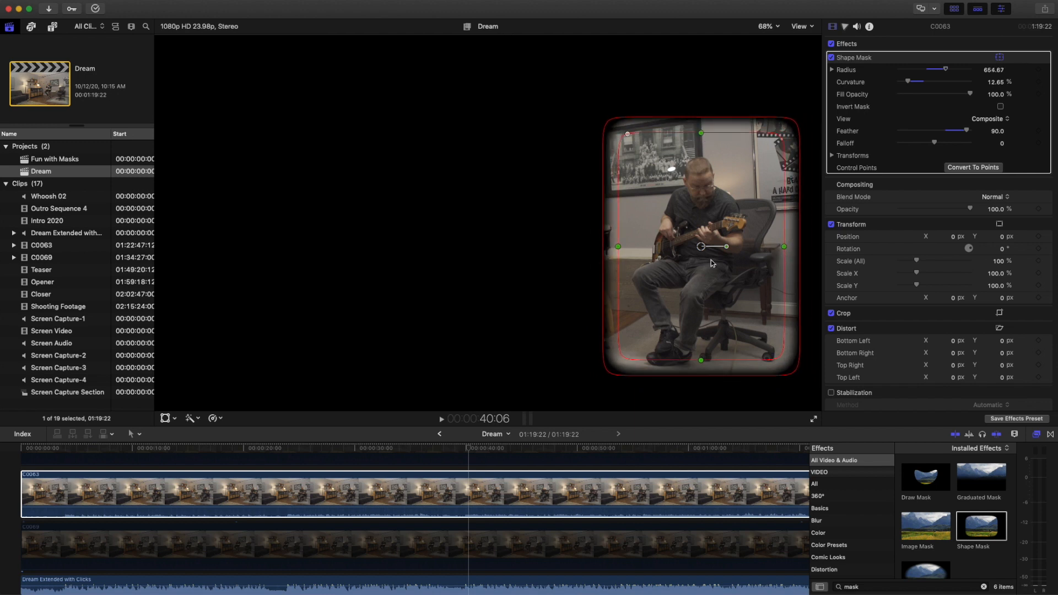
pyautogui.moveTo(701, 249); pyautogui.dragTo(711, 256)
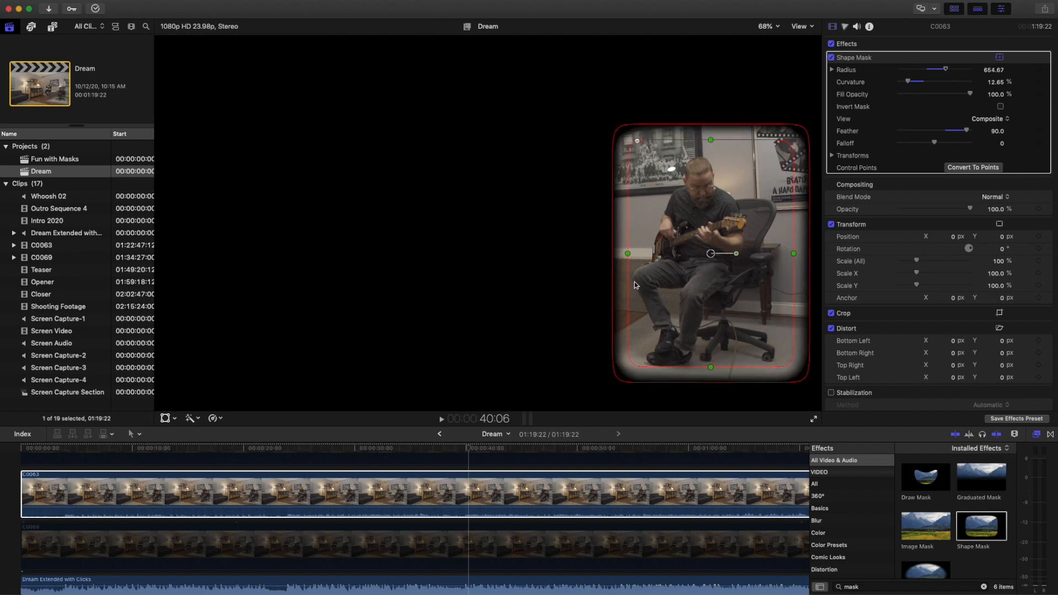
pyautogui.moveTo(712, 254); pyautogui.dragTo(724, 261)
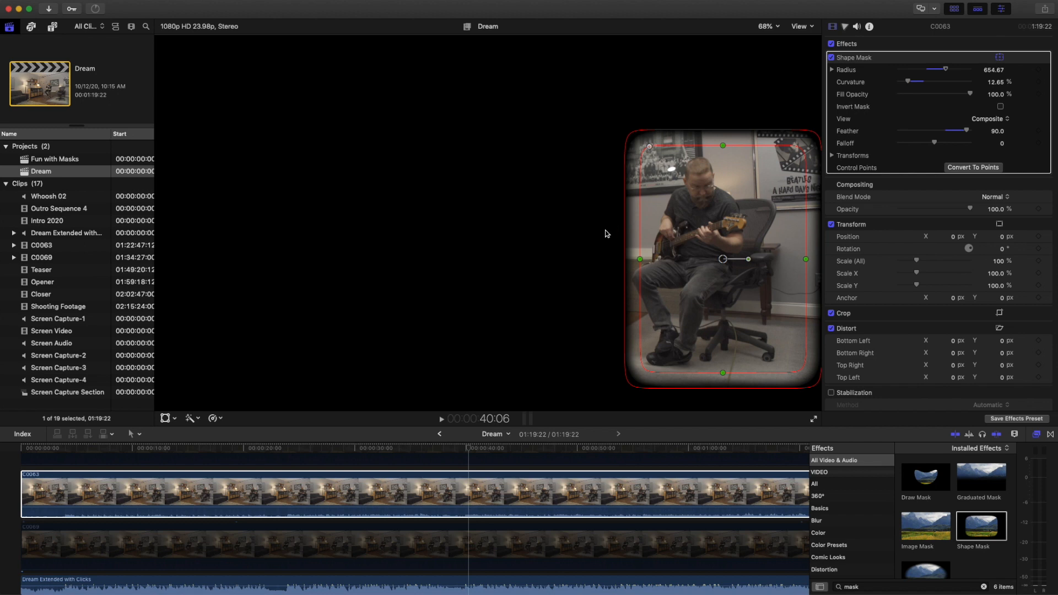
# - Set the bass clip mask's feather to 65 and expand the mask's transform parameters
pyautogui.moveTo(968, 132)
pyautogui.mouseDown()
pyautogui.moveTo(882, 132)
pyautogui.moveTo(973, 134)
pyautogui.moveTo(959, 134)
pyautogui.mouseUp()
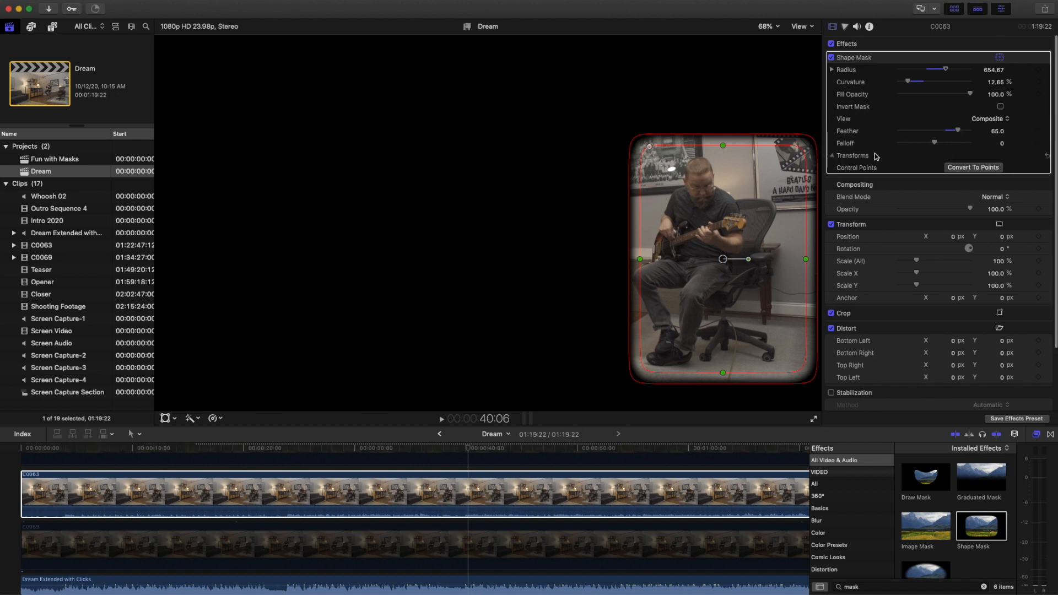
pyautogui.click(833, 156)
pyautogui.scroll(-1, 898, 156)
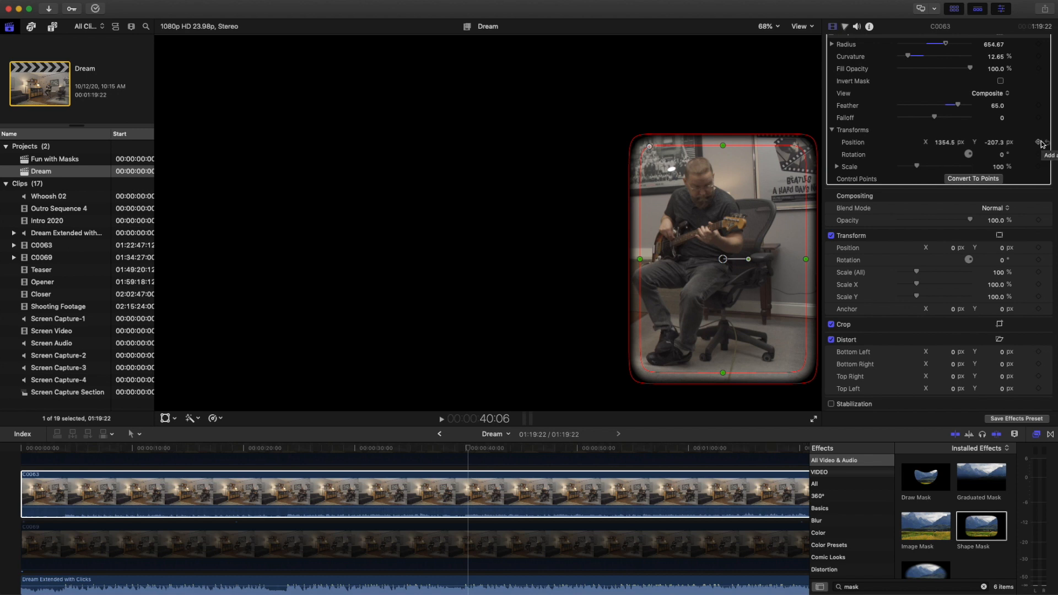
pyautogui.moveTo(916, 166)
pyautogui.mouseDown()
pyautogui.moveTo(935, 168)
pyautogui.moveTo(909, 167)
pyautogui.moveTo(919, 168)
pyautogui.mouseUp()
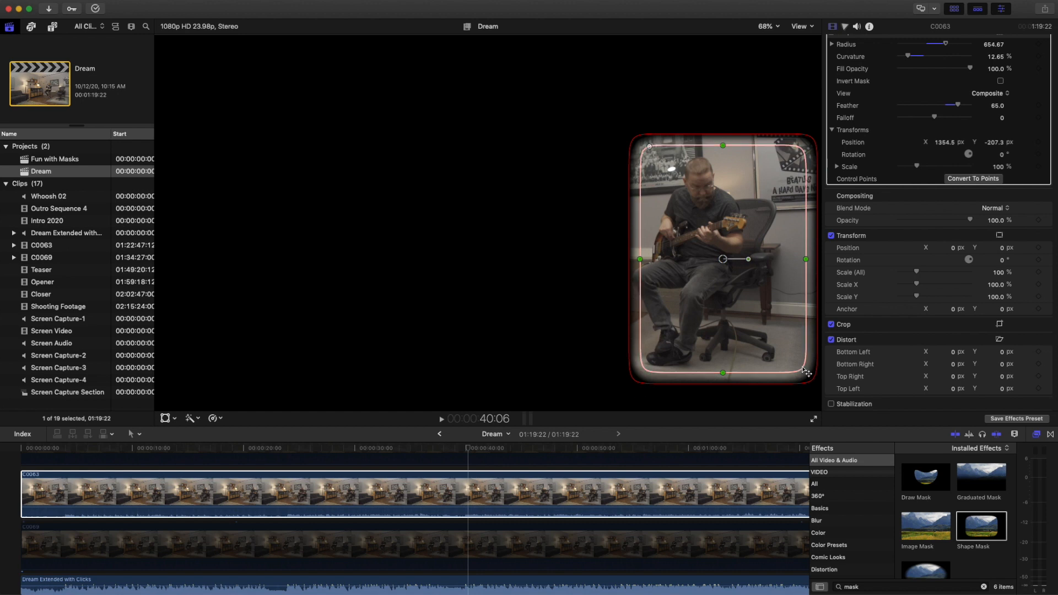
pyautogui.moveTo(808, 262)
pyautogui.mouseDown()
pyautogui.moveTo(782, 258)
pyautogui.moveTo(808, 260)
pyautogui.mouseUp()
# - Re-enable the bongo clip C0069 beneath the masked clip, and toggle the bass clip off and on to compare the composite
pyautogui.click(655, 551)
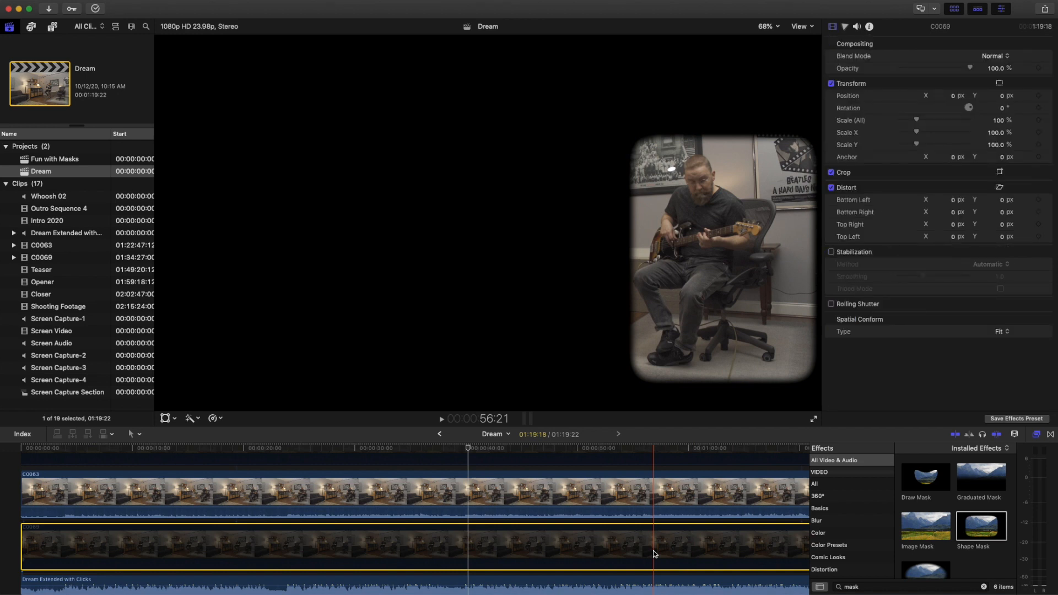
pyautogui.press('v')
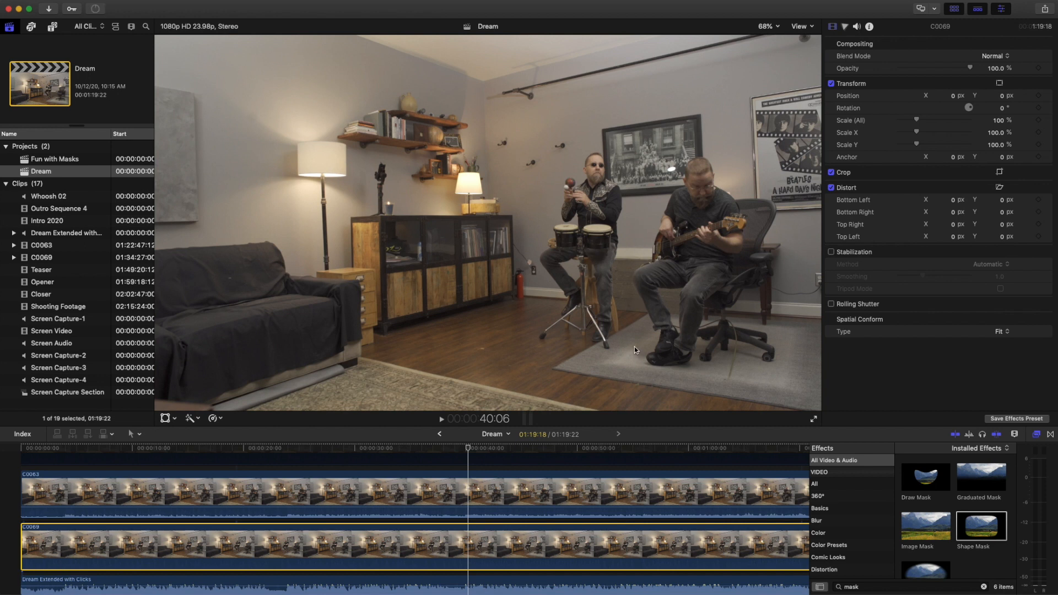
pyautogui.click(591, 499)
pyautogui.press('v')
pyautogui.press('v')
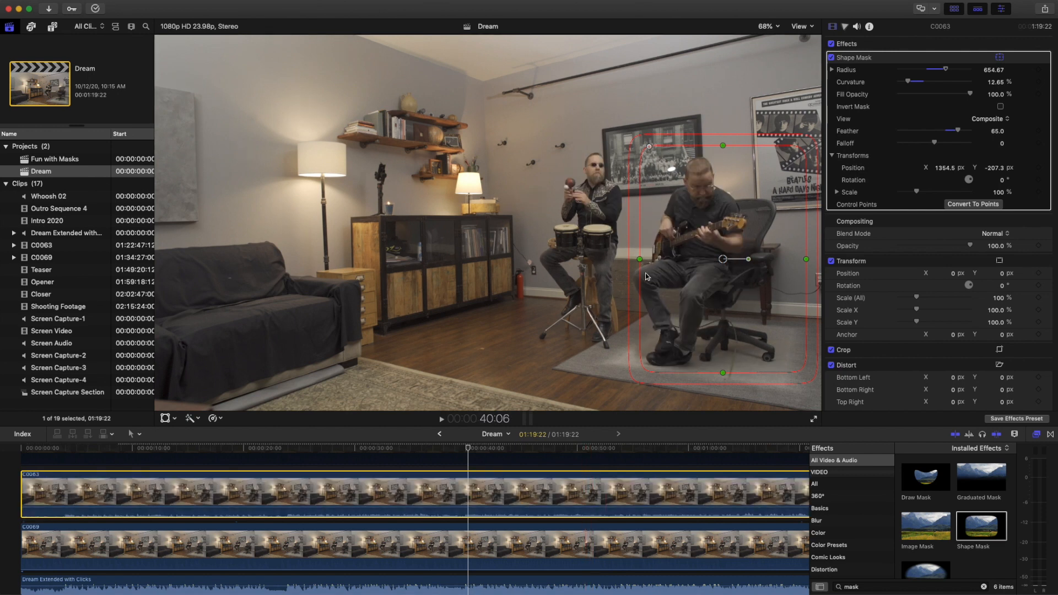
# - Enable the C0069 clip directly above the bass clip to add the guitarist on the sofa
pyautogui.scroll(3, 553, 499)
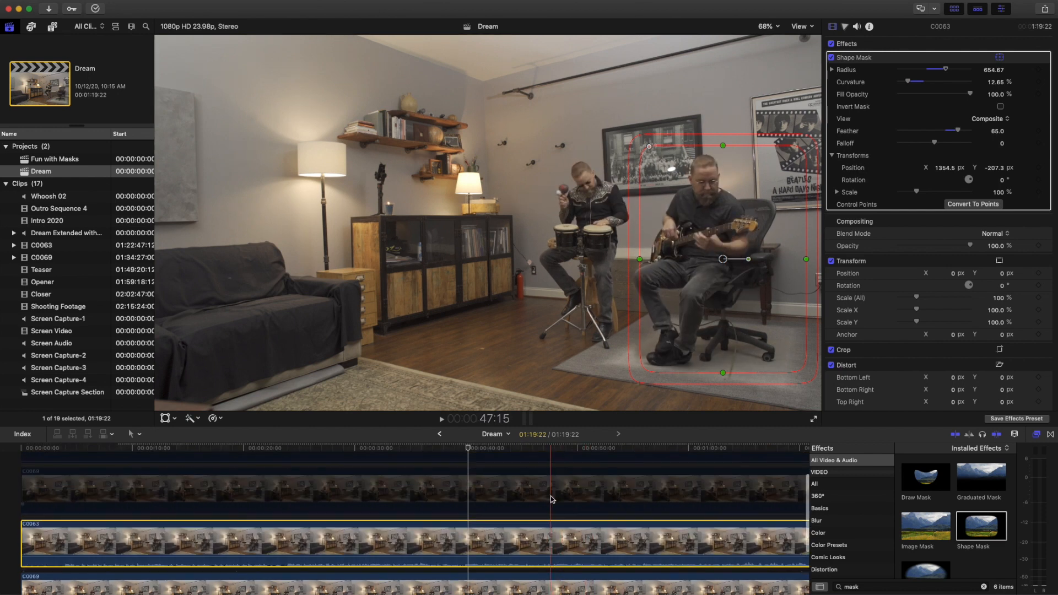
pyautogui.click(553, 499)
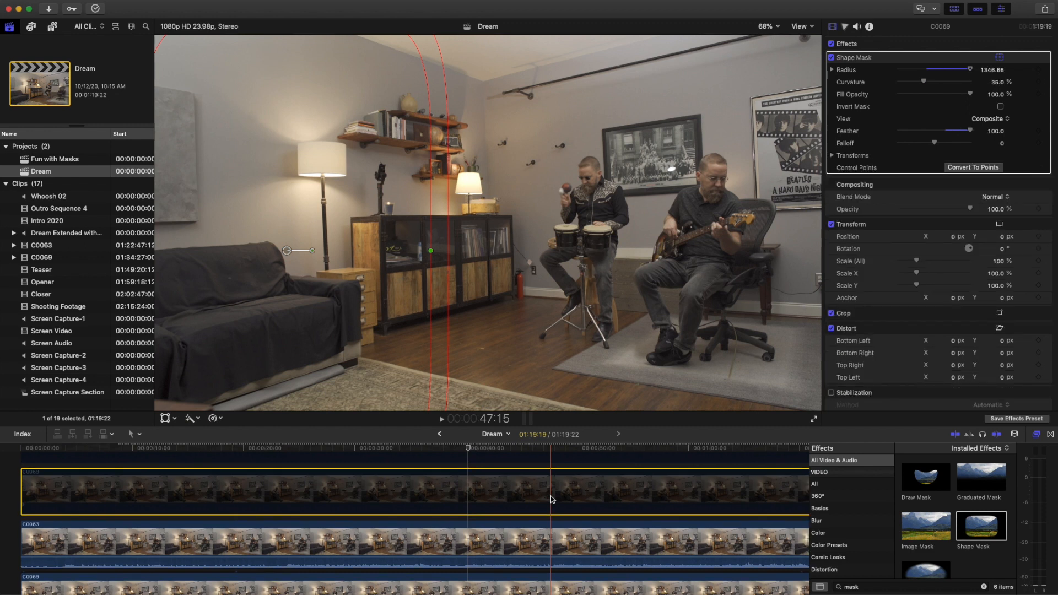
pyautogui.press('v')
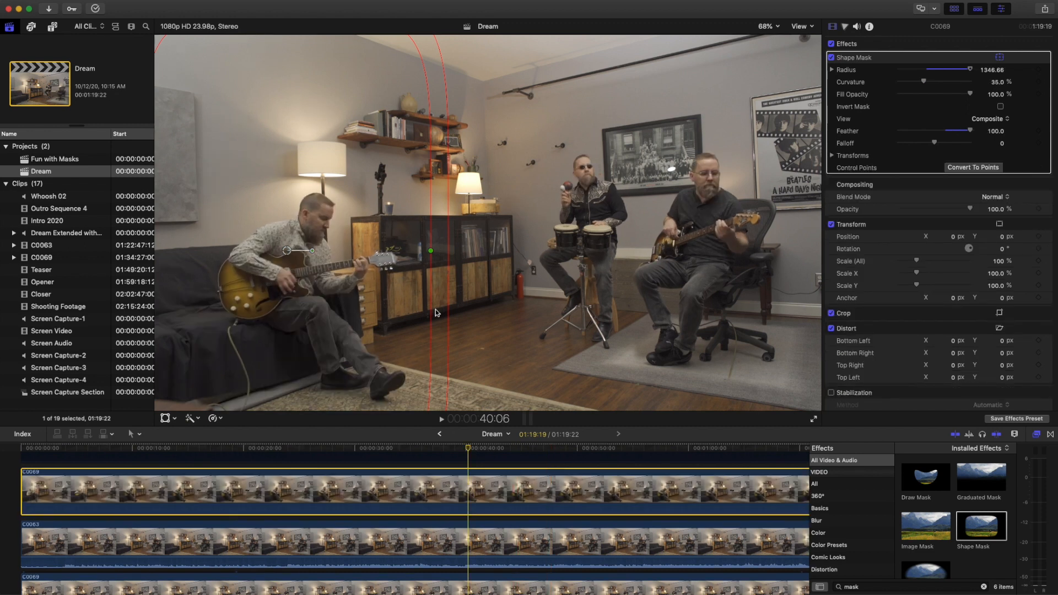
# - Reduce the height of the sofa guitarist's Shape Mask to a radius of 1160.13 and narrow it slightly
pyautogui.click(774, 26)
pyautogui.click(720, 113)
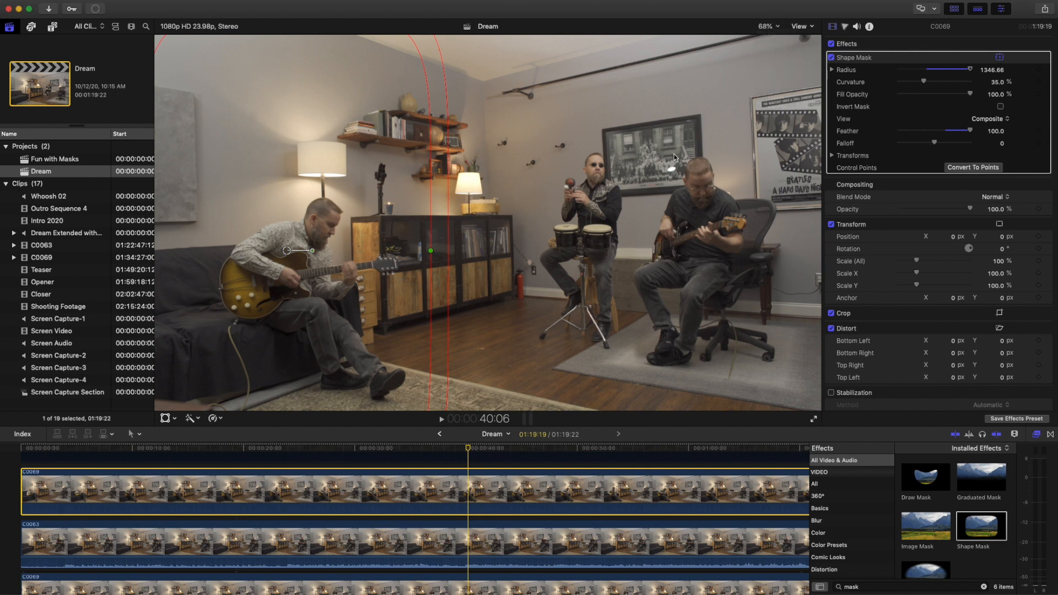
pyautogui.press('super+minus')
pyautogui.moveTo(339, 234); pyautogui.dragTo(327, 214)
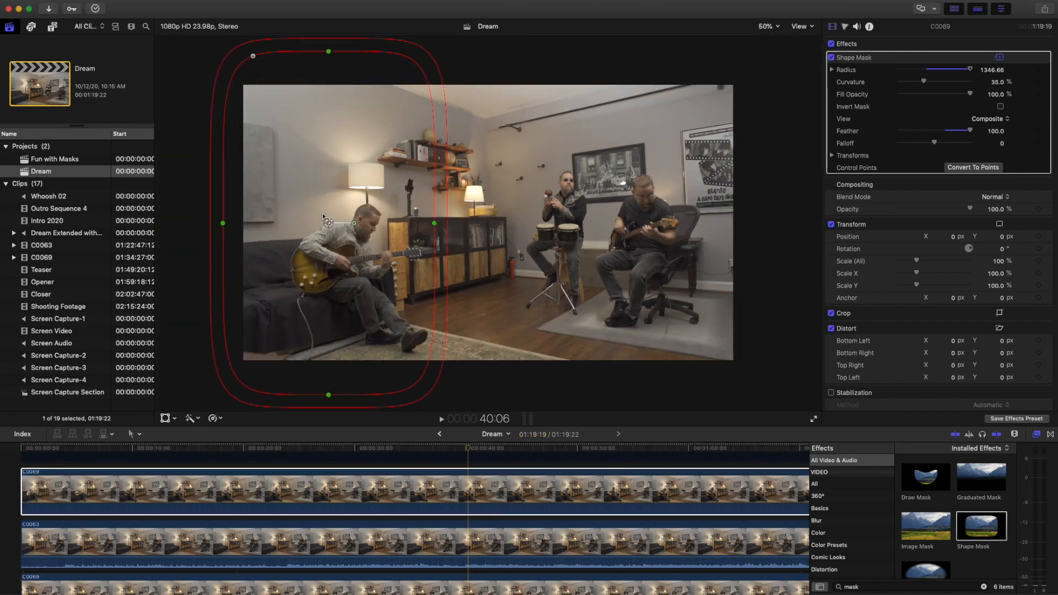
pyautogui.moveTo(328, 51); pyautogui.dragTo(329, 75)
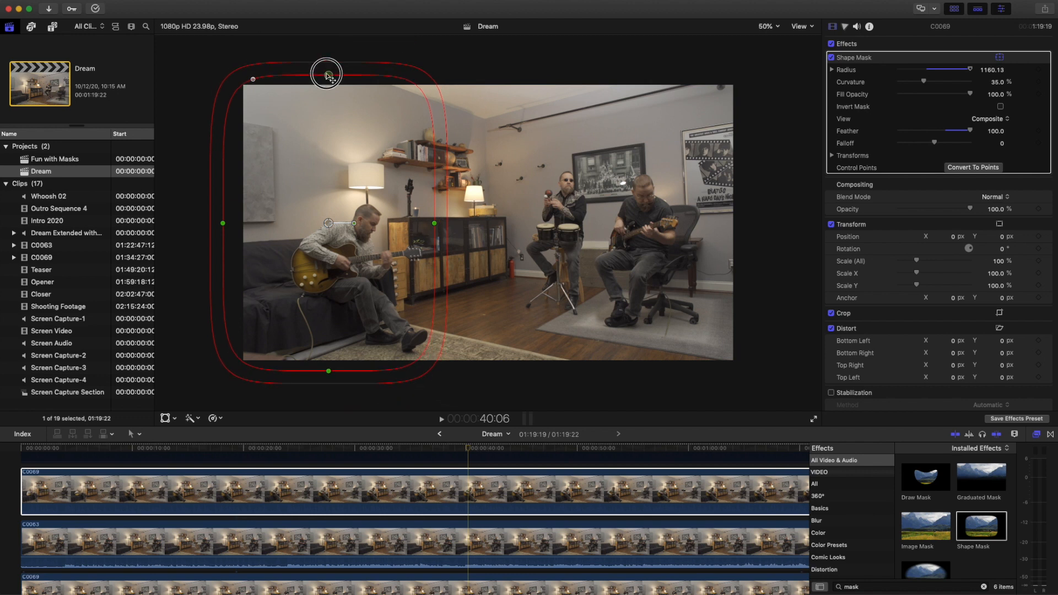
pyautogui.moveTo(223, 223); pyautogui.dragTo(227, 224)
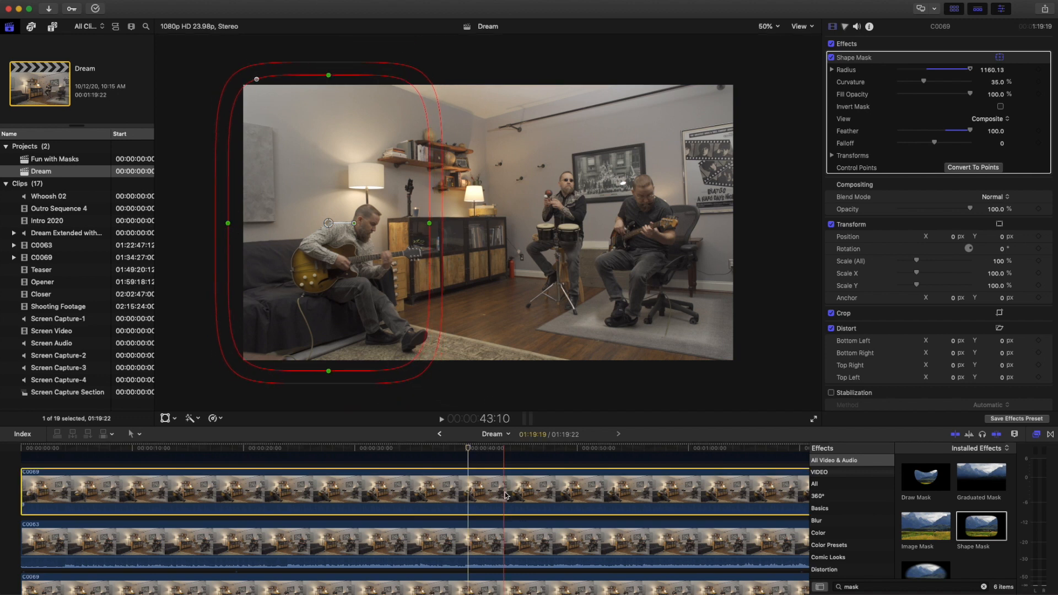
# - Enable the topmost C0069 clip and apply a Shape Mask narrowed around the standing guitarist, with a radius of 750
pyautogui.scroll(5, 503, 495)
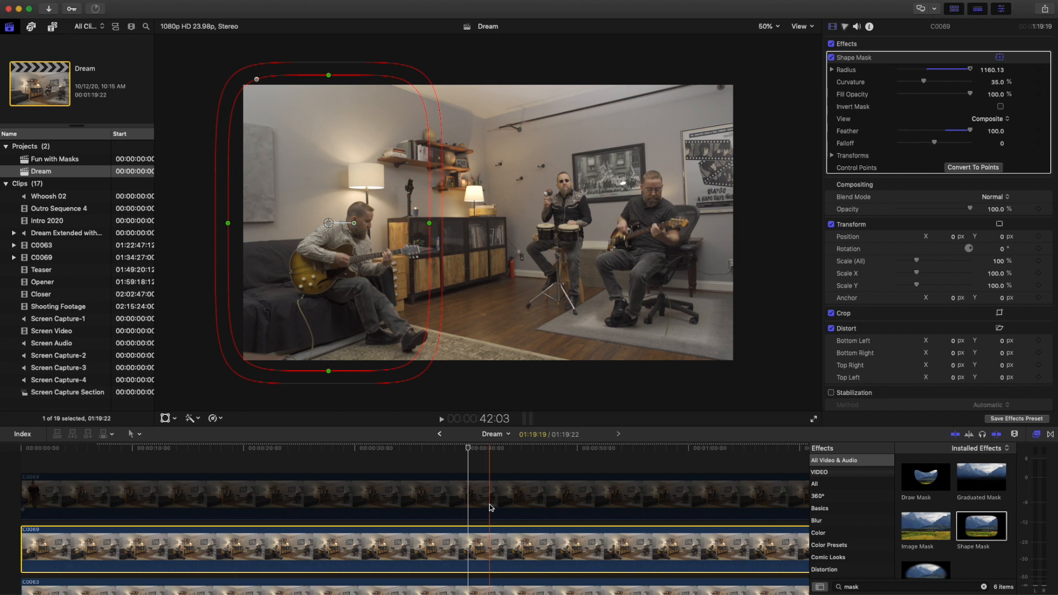
pyautogui.click(489, 504)
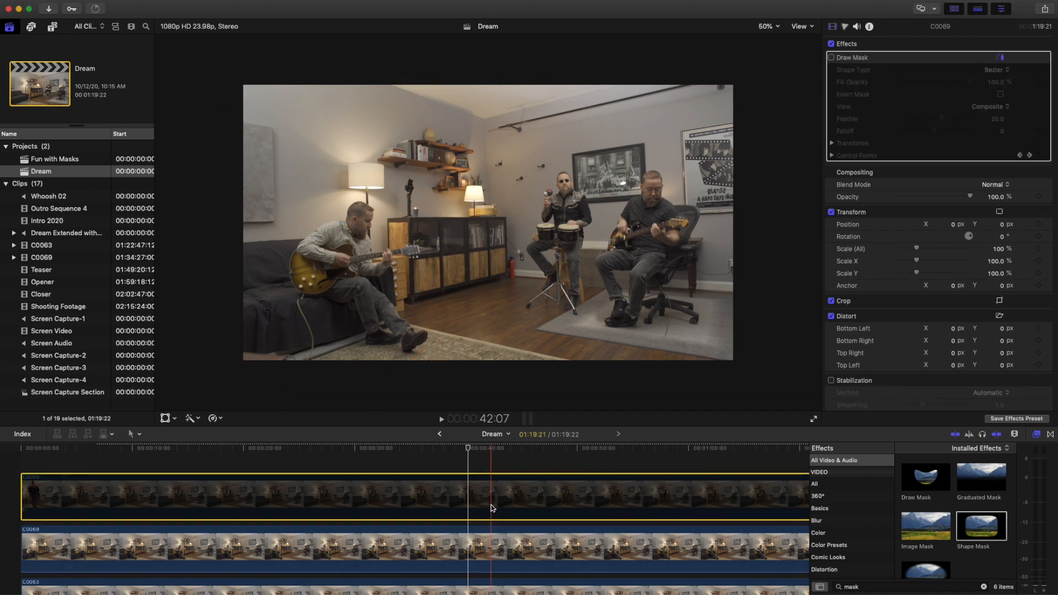
pyautogui.press('v')
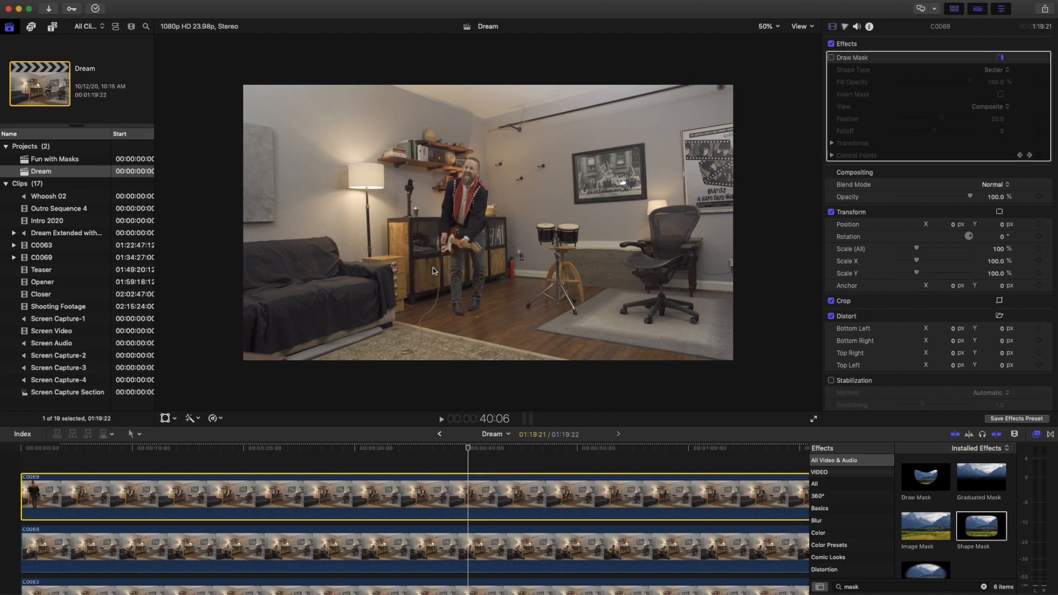
pyautogui.moveTo(984, 532); pyautogui.dragTo(578, 496)
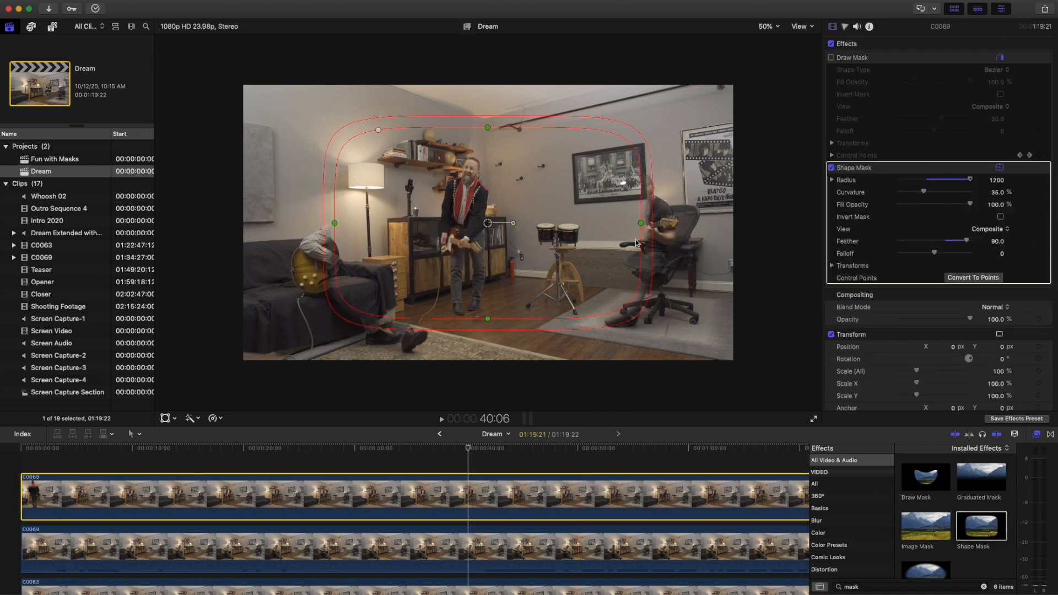
pyautogui.moveTo(640, 223); pyautogui.dragTo(498, 240)
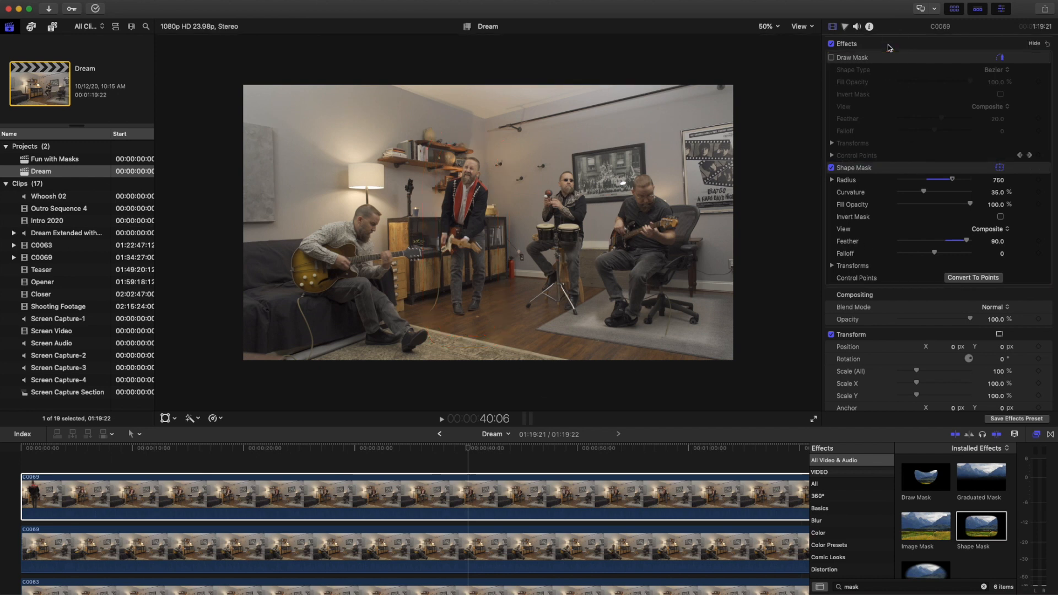
# - Scrub the playhead back to about 34:16 to check how well the mask covers the standing guitarist's movement
pyautogui.click(465, 448)
pyautogui.moveTo(468, 449); pyautogui.dragTo(364, 451)
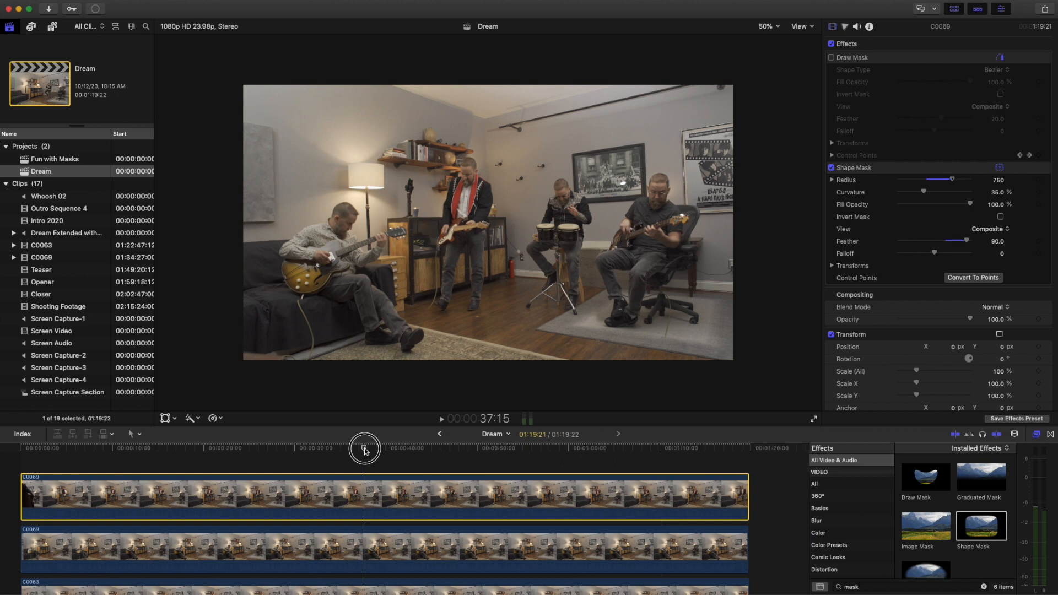
pyautogui.moveTo(364, 451); pyautogui.dragTo(338, 451)
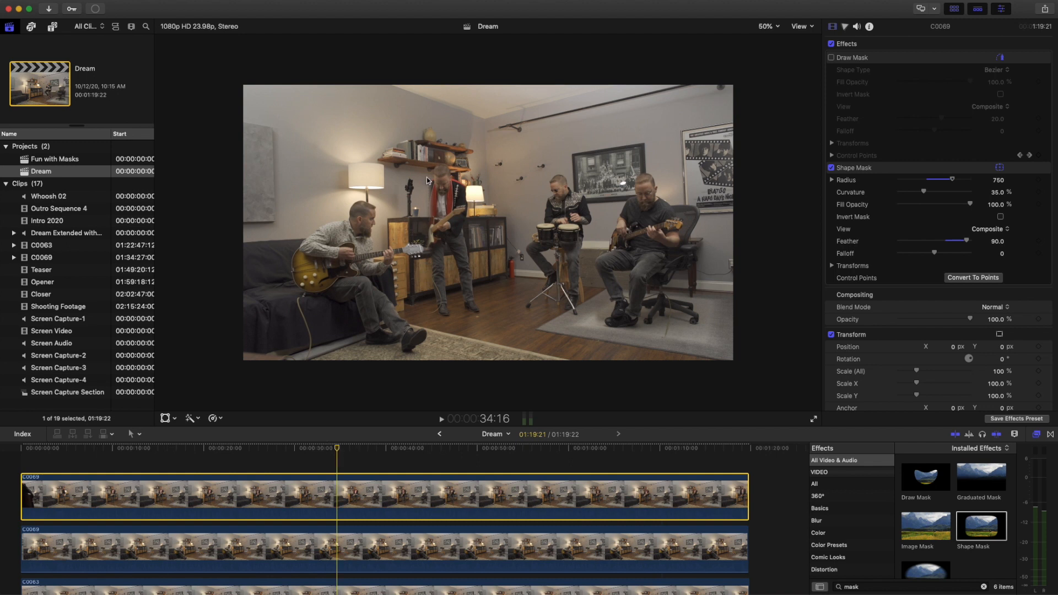
# - Try to reposition the Shape Mask over the standing guitarist at 34:12 so that it covers his movement
pyautogui.moveTo(337, 449); pyautogui.dragTo(336, 449)
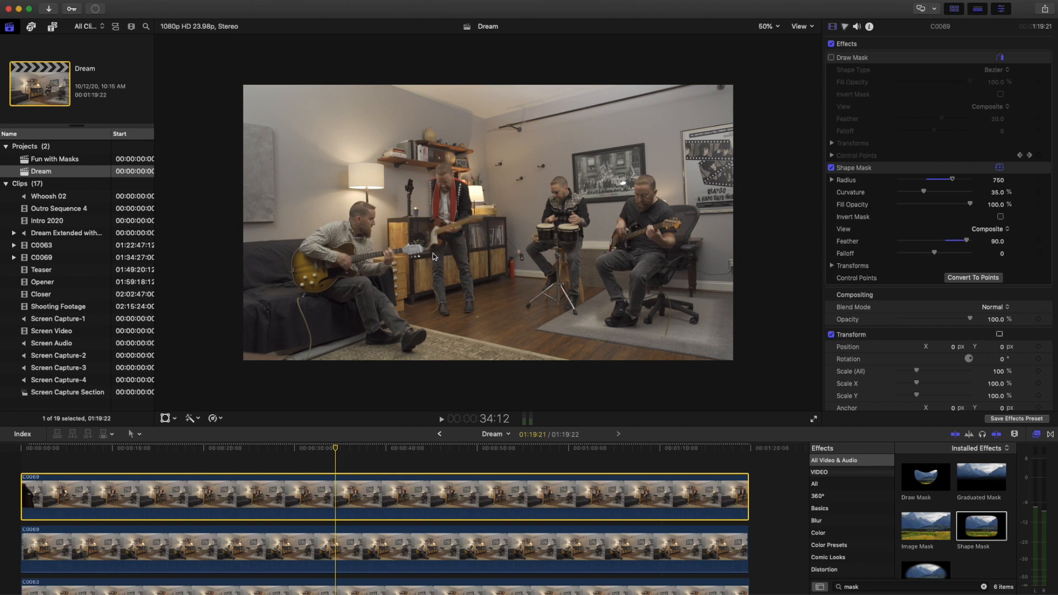
pyautogui.click(902, 169)
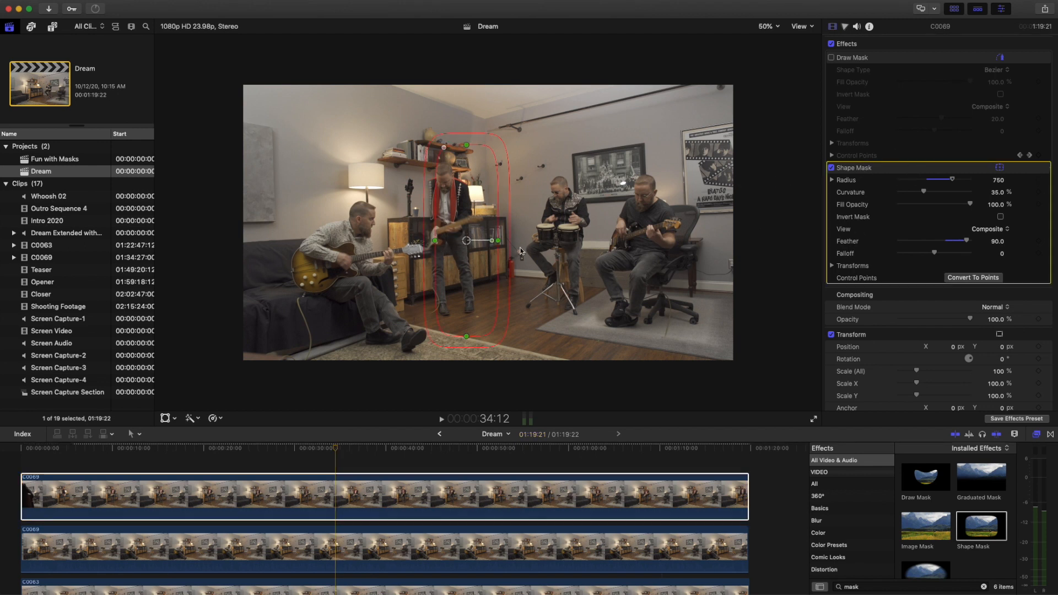
pyautogui.moveTo(464, 241)
pyautogui.mouseDown()
pyautogui.moveTo(434, 241)
pyautogui.moveTo(474, 246)
pyautogui.moveTo(441, 249)
pyautogui.moveTo(463, 255)
pyautogui.mouseUp()
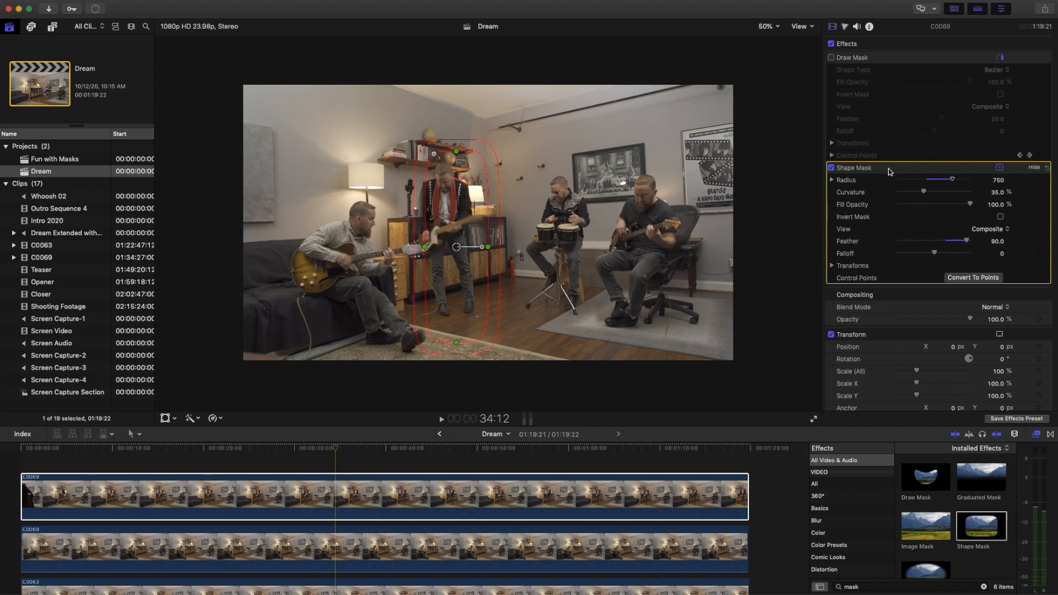
# - Replace the topmost C0069 clip's Shape Mask with a new Draw Mask at the clip's first frame
pyautogui.press('Delete')
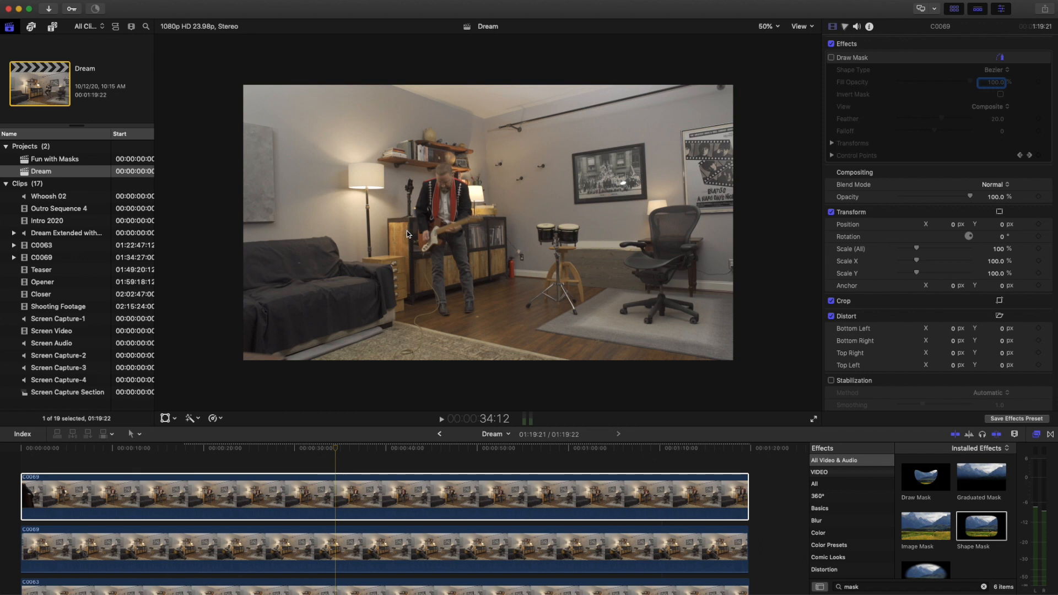
pyautogui.click(365, 464)
pyautogui.click(337, 450)
pyautogui.moveTo(335, 449); pyautogui.dragTo(21, 450)
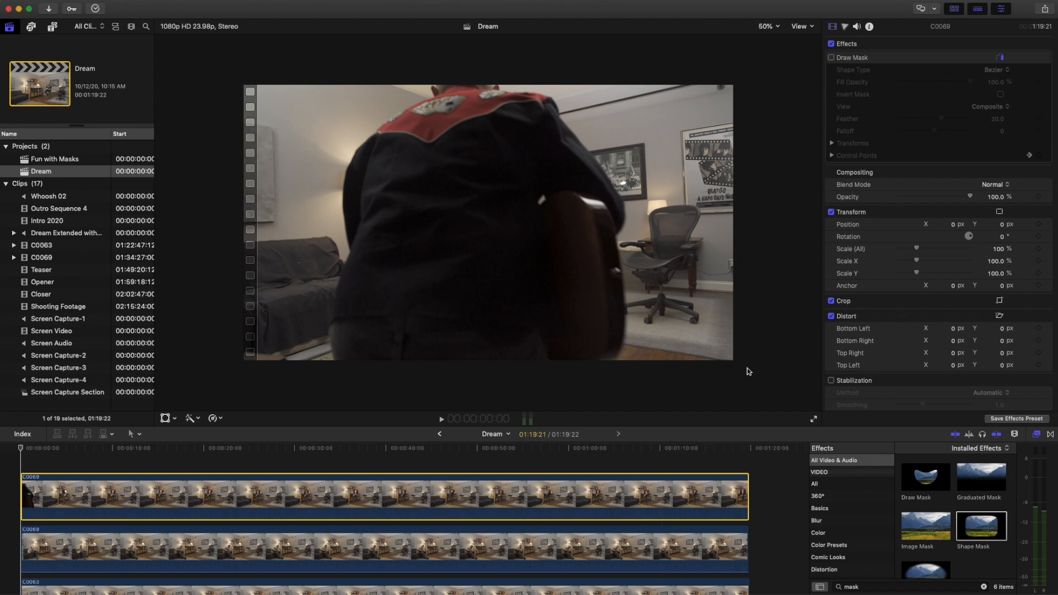
pyautogui.moveTo(940, 495)
pyautogui.mouseDown()
pyautogui.moveTo(623, 456)
pyautogui.moveTo(562, 503)
pyautogui.mouseUp()
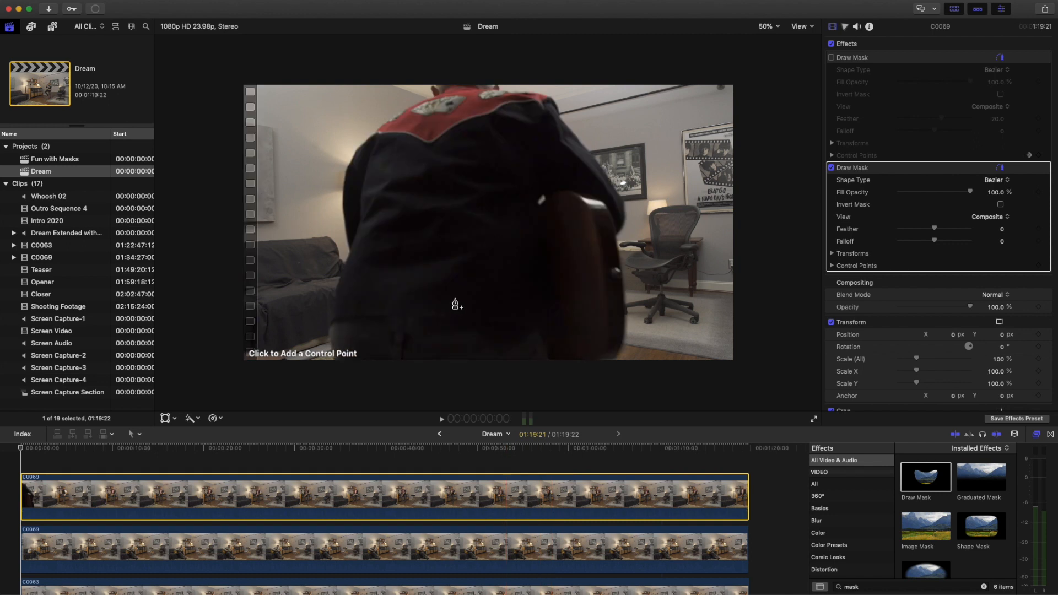
# - Outline the guitarist's back and guitar case with closely spaced mask points, extending beyond the frame above and below, and close the shape
pyautogui.click(345, 153)
pyautogui.click(345, 177)
pyautogui.click(342, 218)
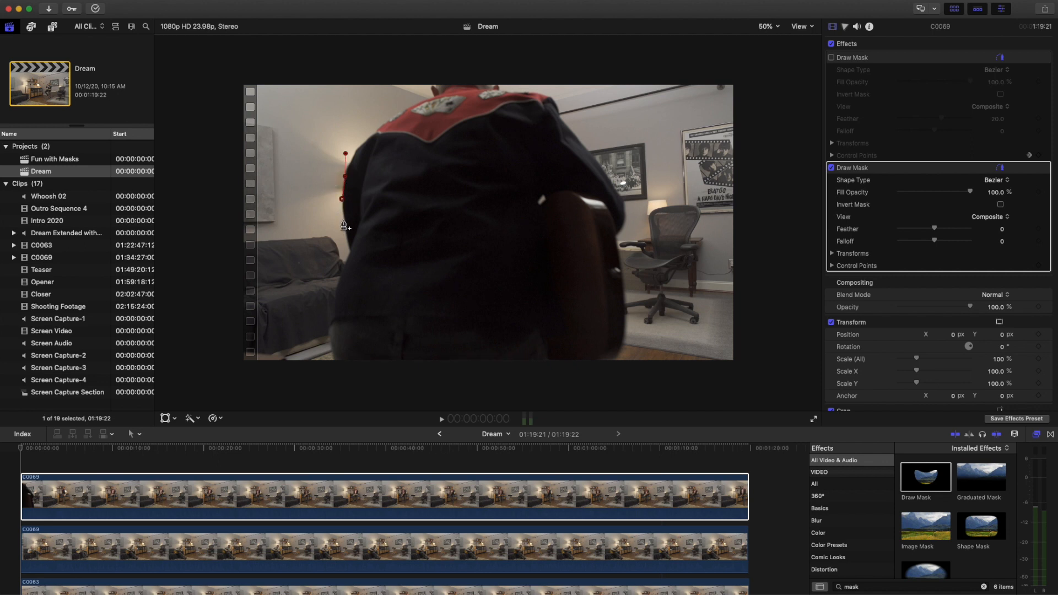
pyautogui.click(348, 240)
pyautogui.click(351, 253)
pyautogui.click(341, 269)
pyautogui.click(337, 286)
pyautogui.click(334, 302)
pyautogui.click(331, 320)
pyautogui.click(329, 341)
pyautogui.click(333, 357)
pyautogui.click(340, 372)
pyautogui.click(614, 373)
pyautogui.click(618, 359)
pyautogui.click(624, 345)
pyautogui.click(626, 324)
pyautogui.click(621, 267)
pyautogui.click(617, 246)
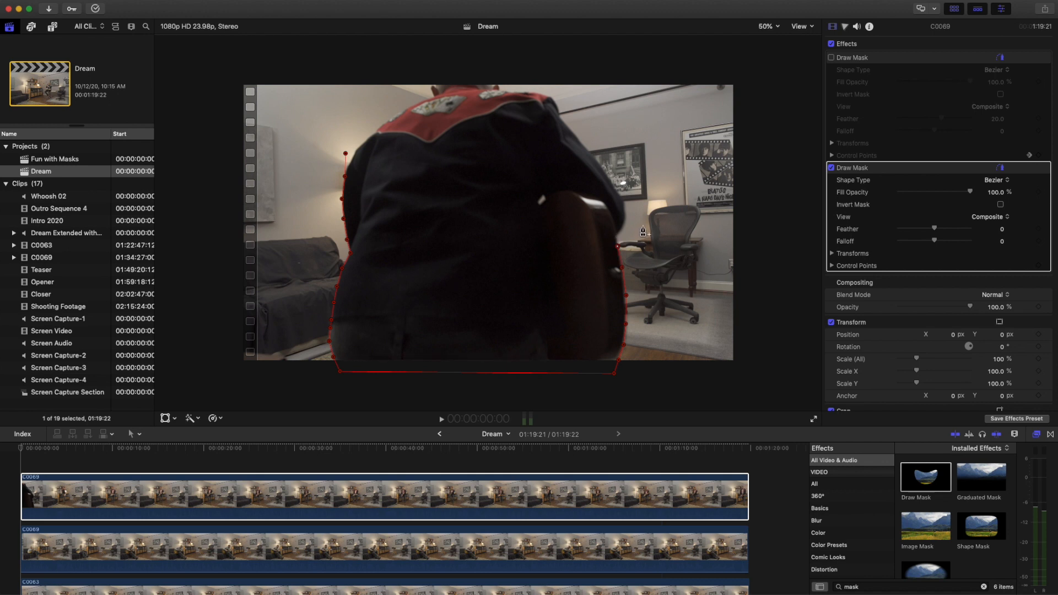
pyautogui.click(623, 202)
pyautogui.click(616, 189)
pyautogui.click(590, 151)
pyautogui.click(578, 138)
pyautogui.click(569, 125)
pyautogui.click(572, 69)
pyautogui.click(348, 65)
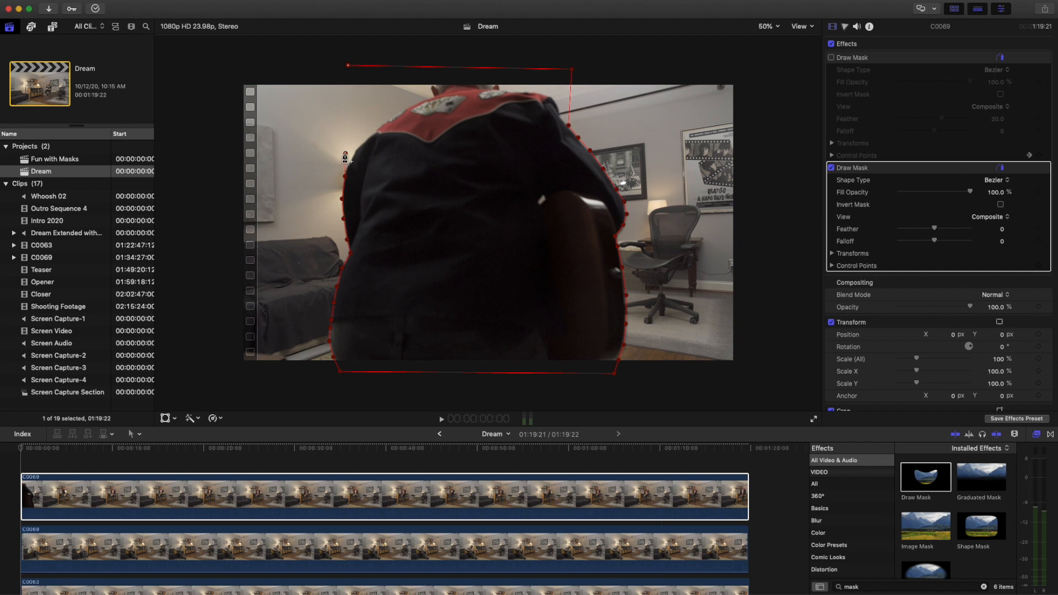
pyautogui.click(346, 154)
pyautogui.click(405, 493)
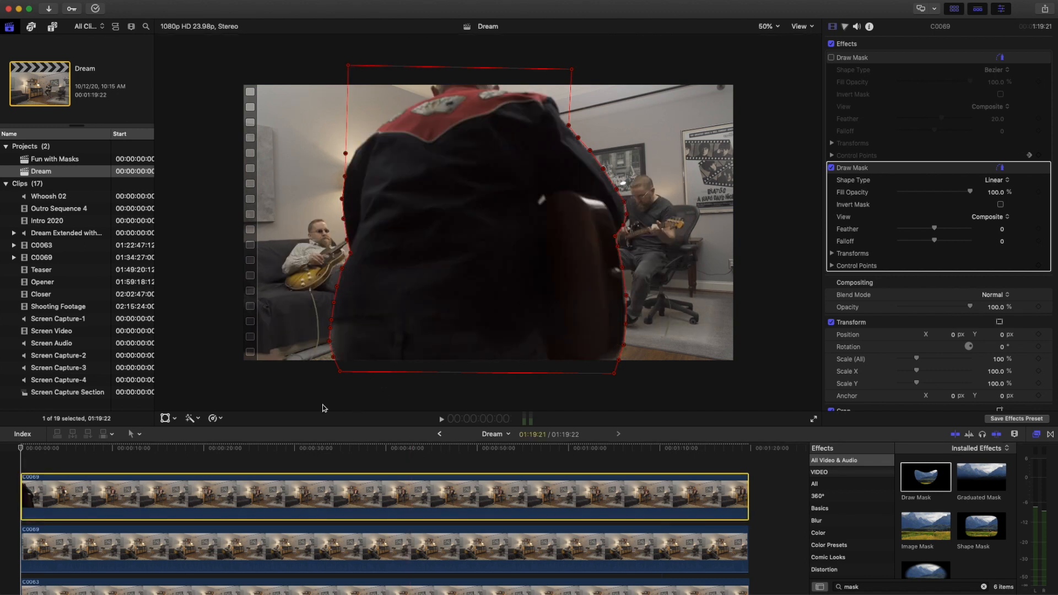
# - Play the opening frames to check the mask, return to the start and keyframe the new Draw Mask's control points
pyautogui.press('space')
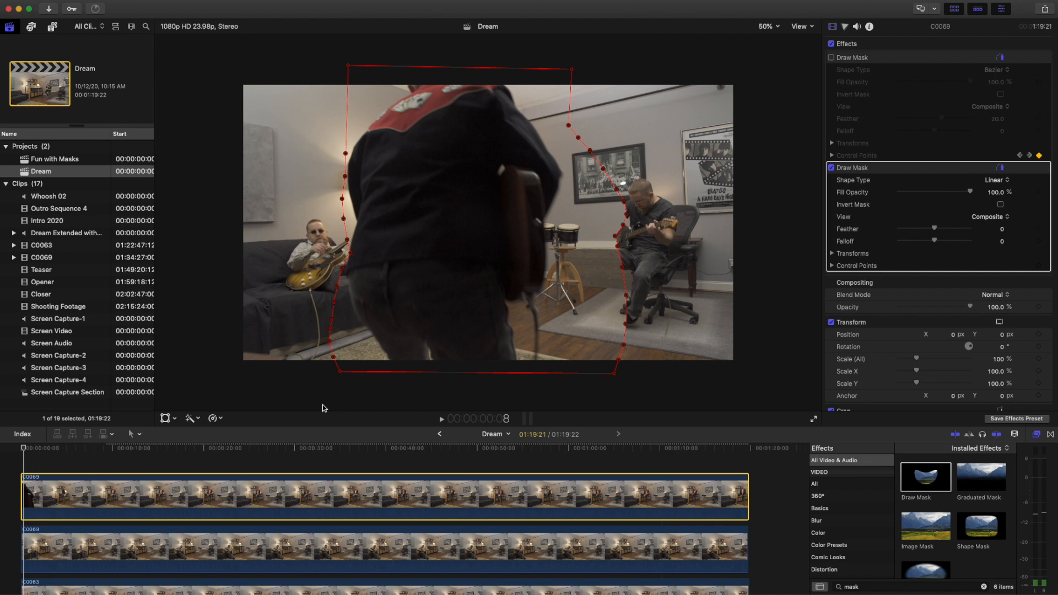
pyautogui.click(20, 446)
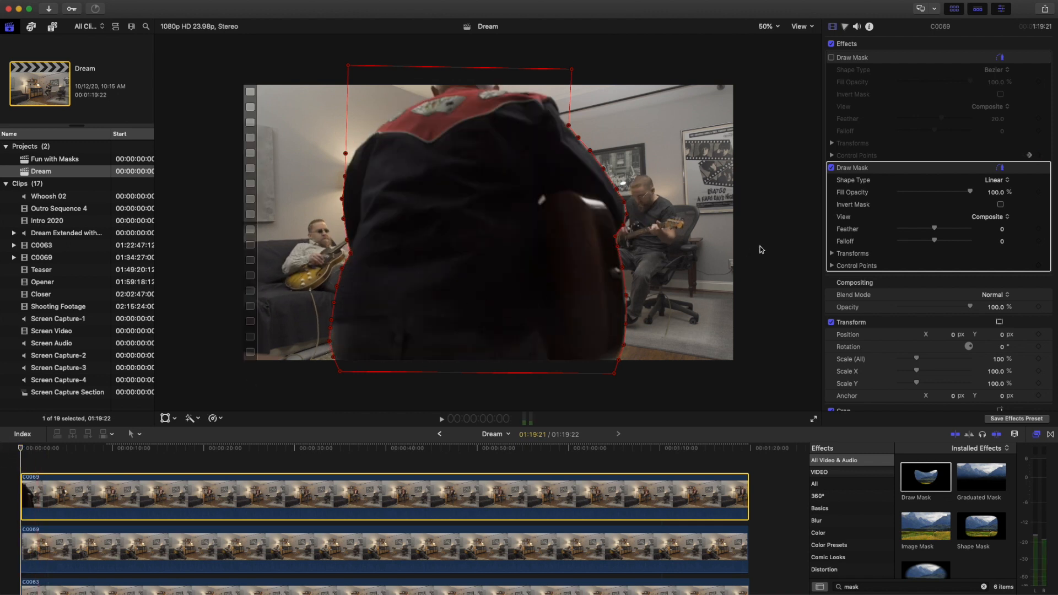
pyautogui.click(832, 266)
pyautogui.click(832, 266)
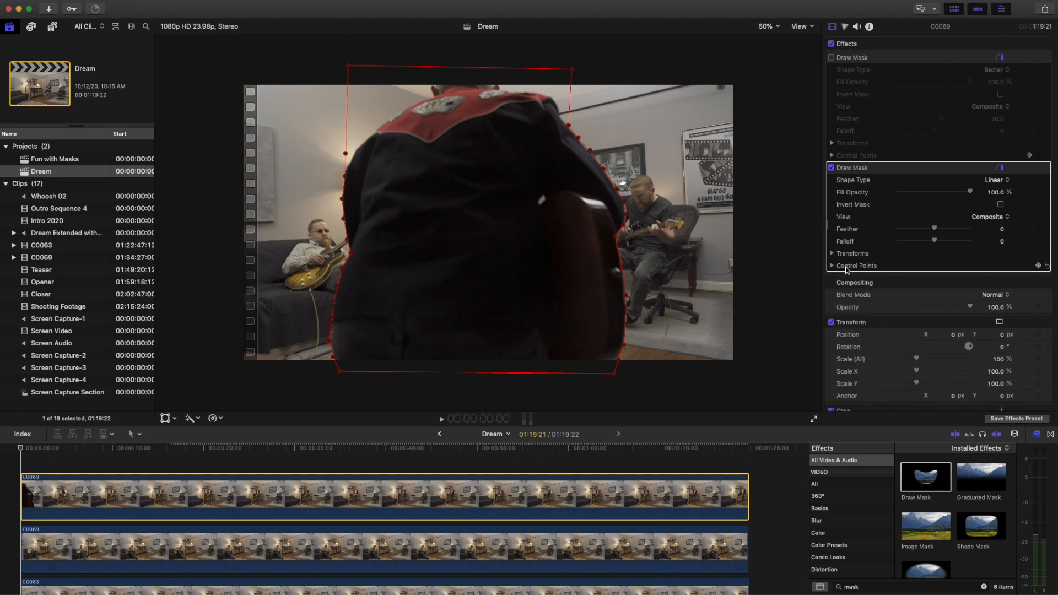
pyautogui.click(1038, 266)
# - Keyframe the control points at frame 1 and reshape both sides of the mask to hug the guitarist and guitar case
pyautogui.press('Right')
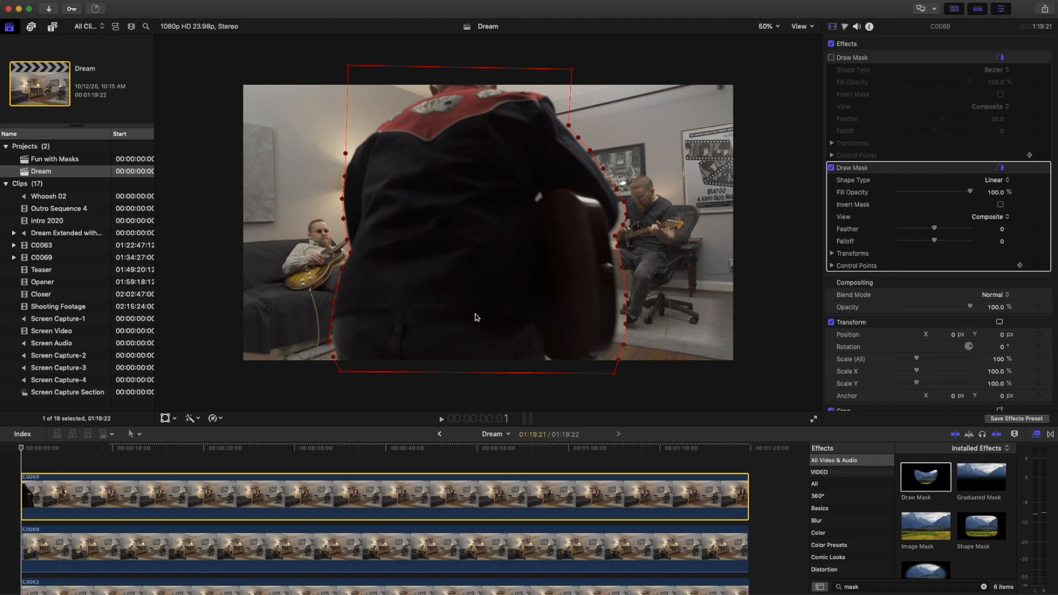
pyautogui.click(1039, 267)
pyautogui.click(353, 253)
pyautogui.click(347, 239)
pyautogui.click(344, 219)
pyautogui.moveTo(344, 219); pyautogui.dragTo(343, 199)
pyautogui.moveTo(342, 269); pyautogui.dragTo(344, 273)
pyautogui.moveTo(331, 329); pyautogui.dragTo(342, 367)
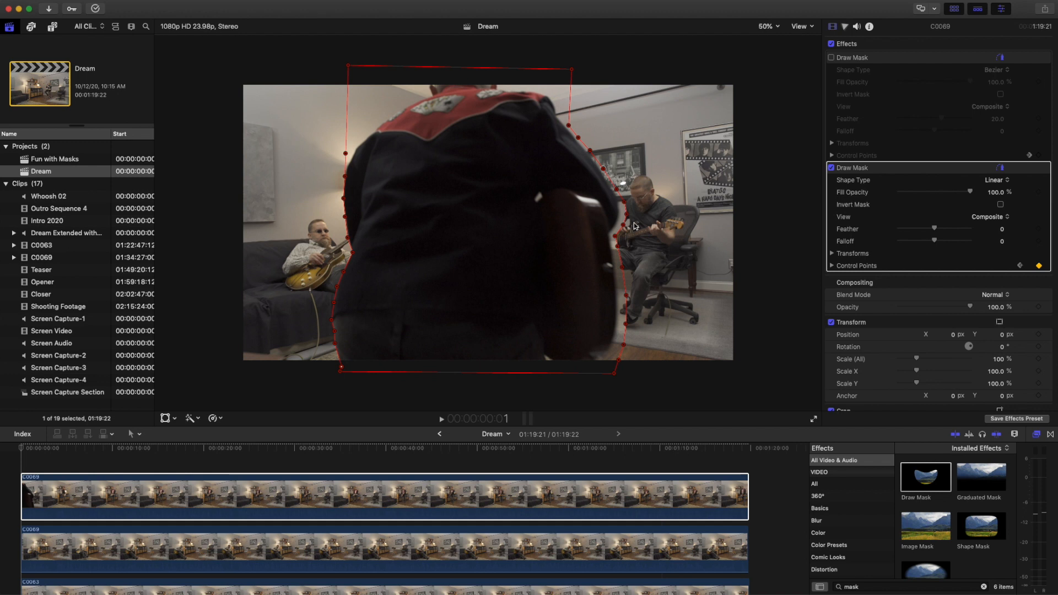
pyautogui.moveTo(623, 224); pyautogui.dragTo(613, 191)
pyautogui.moveTo(616, 237); pyautogui.dragTo(617, 309)
pyautogui.moveTo(623, 345); pyautogui.dragTo(612, 365)
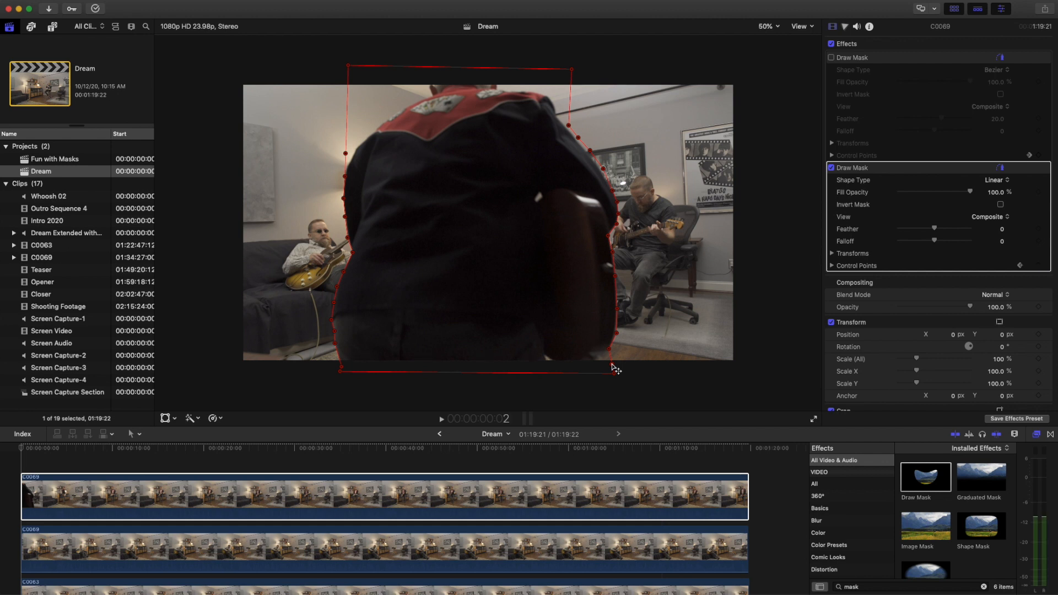
# - Keyframe the control points at frame 2, shift the mask slightly up and pull its guitar-case side in to fit
pyautogui.press('Right')
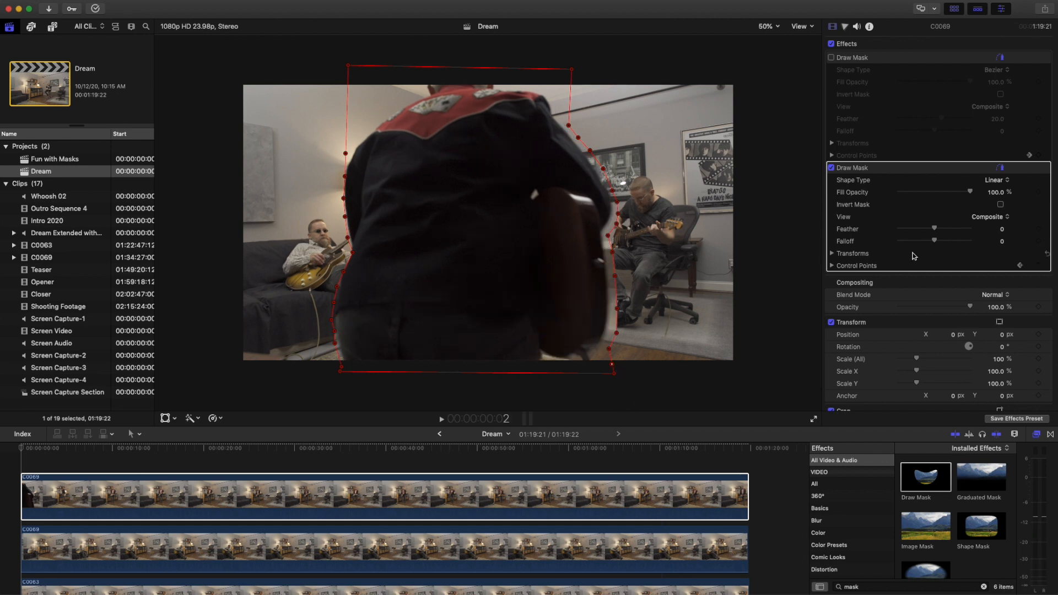
pyautogui.click(1038, 266)
pyautogui.moveTo(336, 288); pyautogui.dragTo(338, 302)
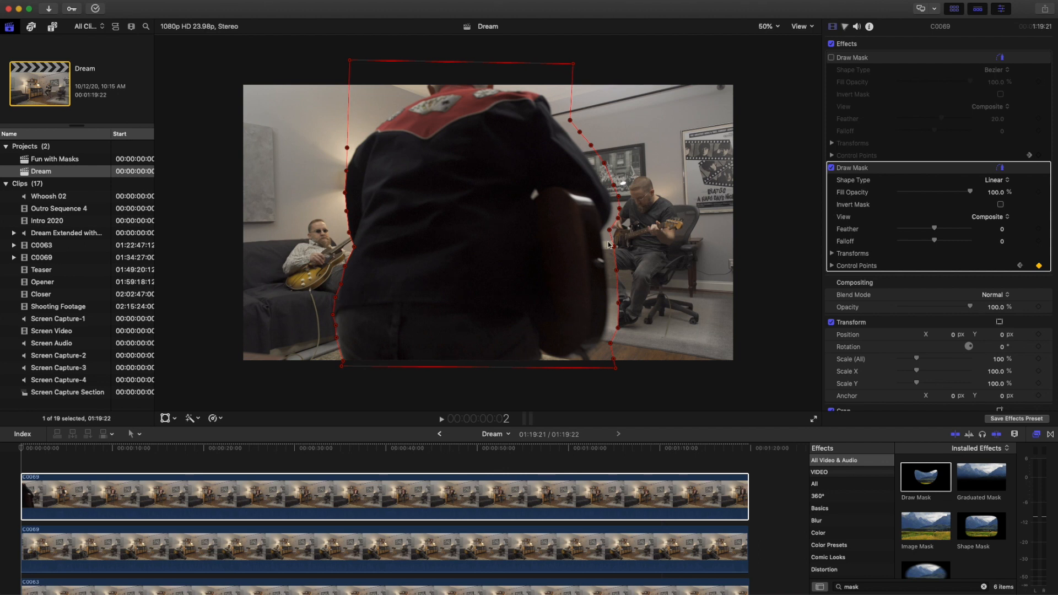
pyautogui.moveTo(609, 230); pyautogui.dragTo(600, 233)
pyautogui.moveTo(647, 353); pyautogui.dragTo(565, 218)
pyautogui.moveTo(613, 248); pyautogui.dragTo(600, 250)
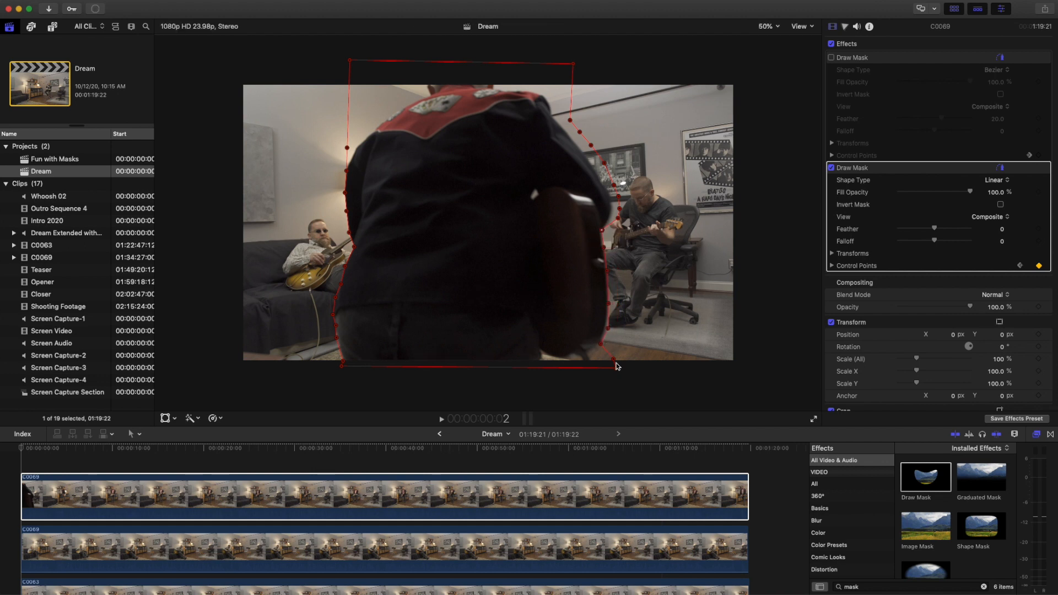
# - Advance to frame 3, pull the mask points by the guitarist's arm inward and nudge the whole mask slightly up
pyautogui.press('Right')
pyautogui.moveTo(617, 210); pyautogui.dragTo(615, 209)
pyautogui.moveTo(613, 210); pyautogui.dragTo(610, 211)
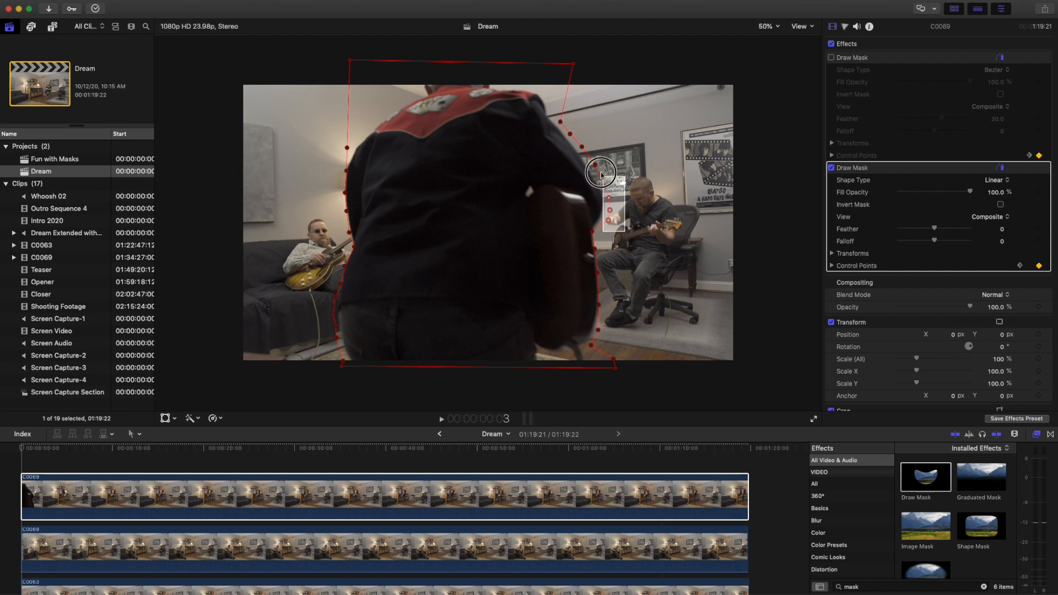
pyautogui.moveTo(609, 199); pyautogui.dragTo(589, 165)
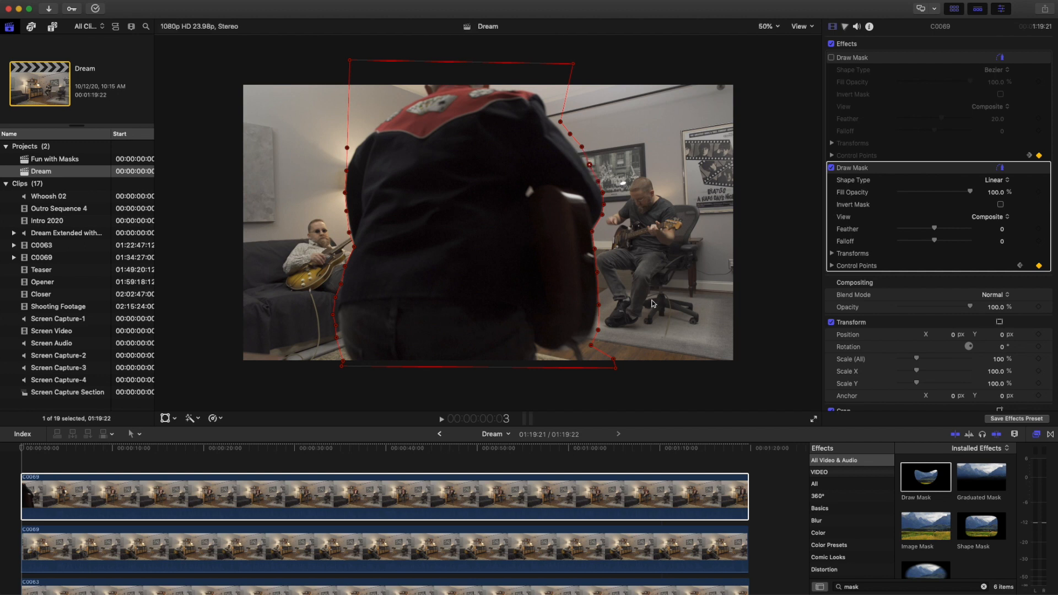
pyautogui.moveTo(424, 385); pyautogui.dragTo(425, 382)
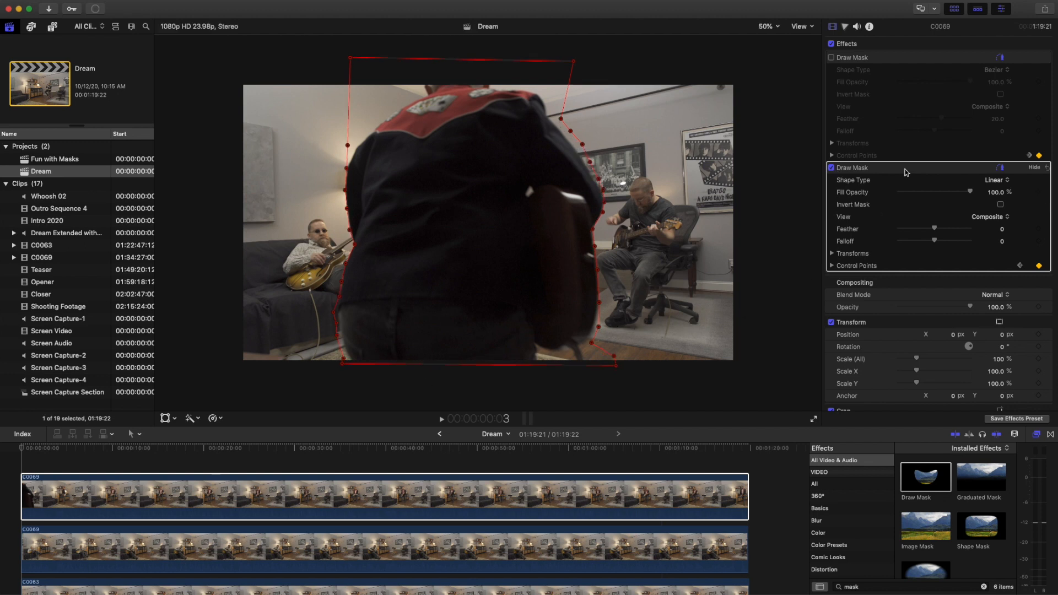
# - Disable the new Draw Mask, enable the existing Bezier Draw Mask with 20.0 feather and show its outline
pyautogui.click(831, 167)
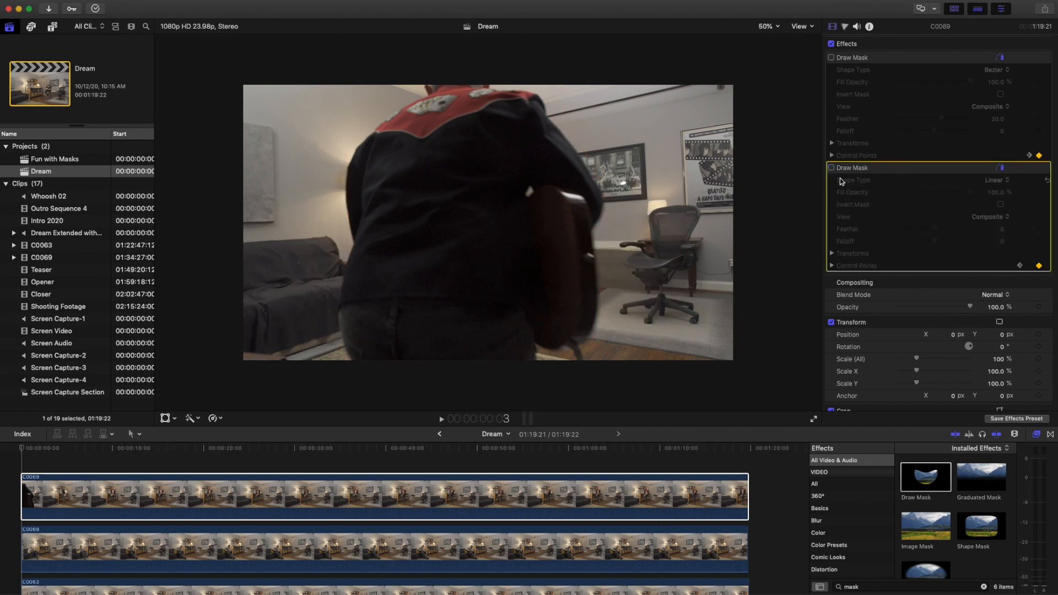
pyautogui.click(832, 58)
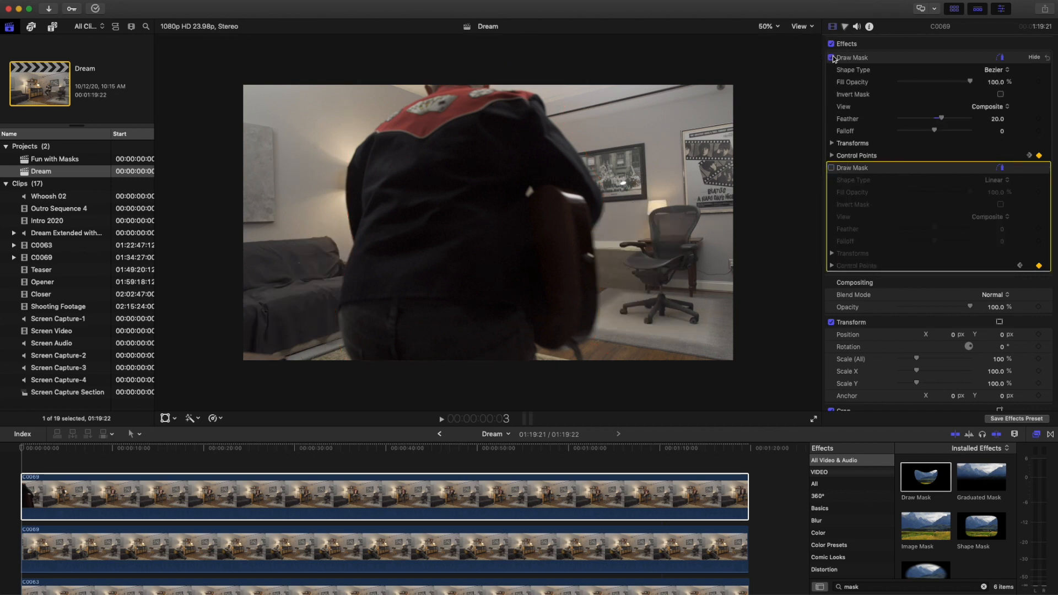
pyautogui.click(897, 59)
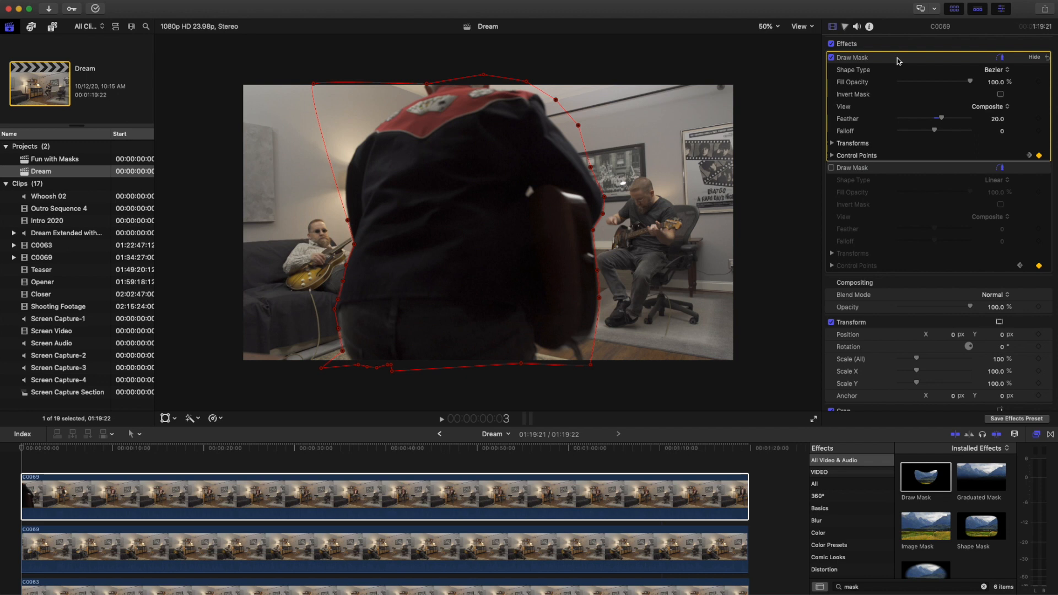